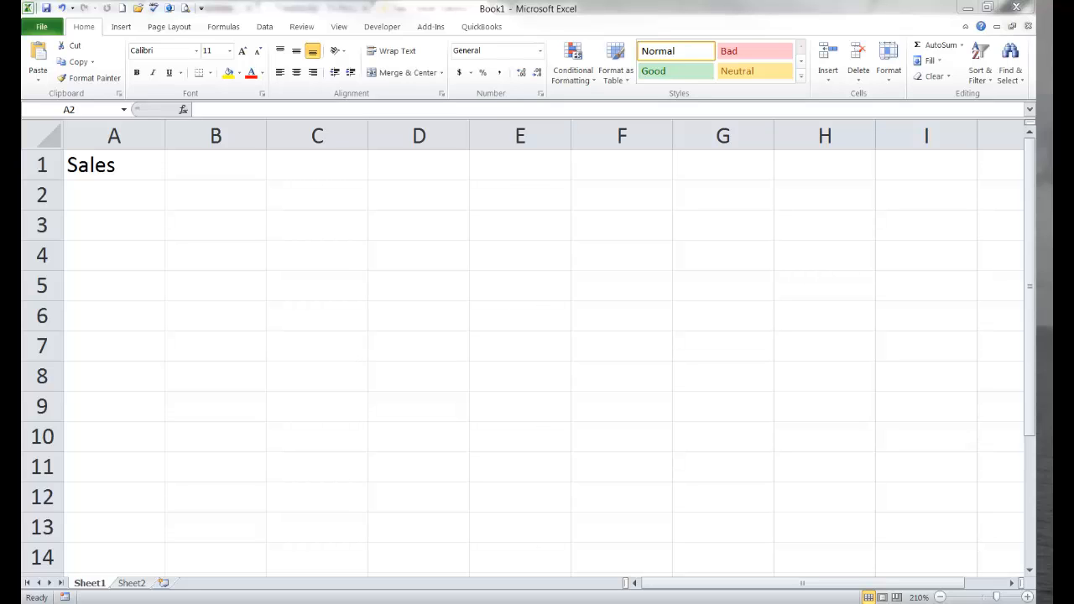
# Step: Apply data validation to cell B1 that allows only whole numbers less than or equal to 100000
pyautogui.click(222, 163)
pyautogui.click(223, 163)
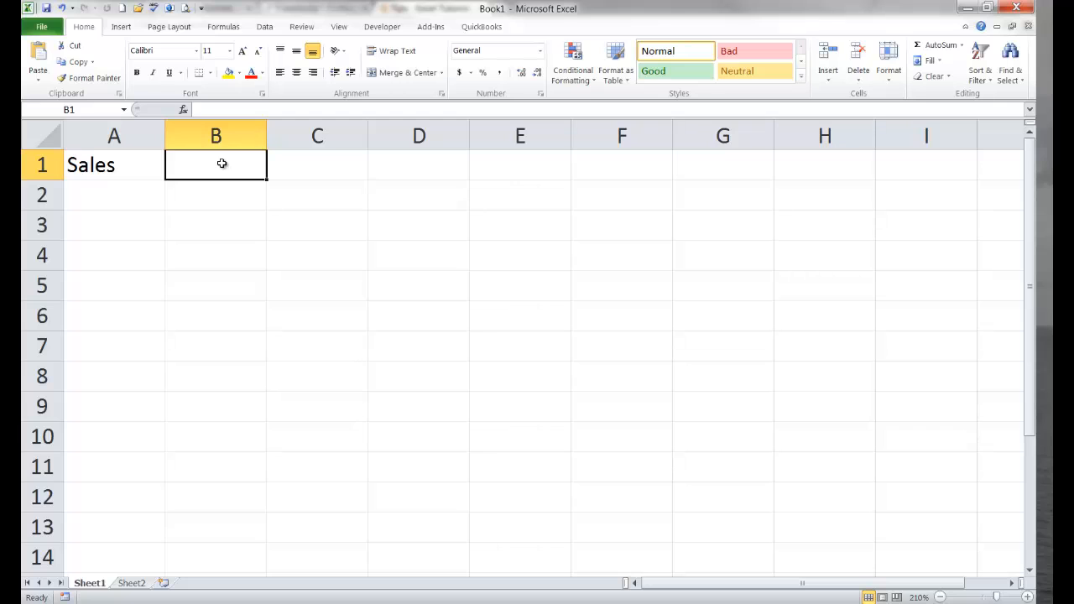
pyautogui.click(268, 30)
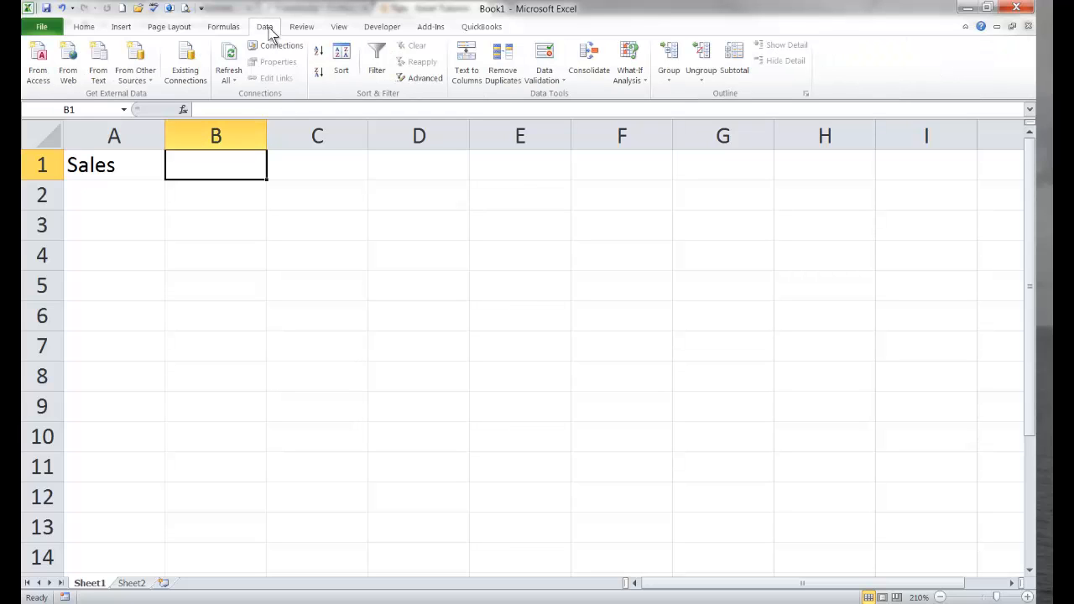
pyautogui.click(545, 59)
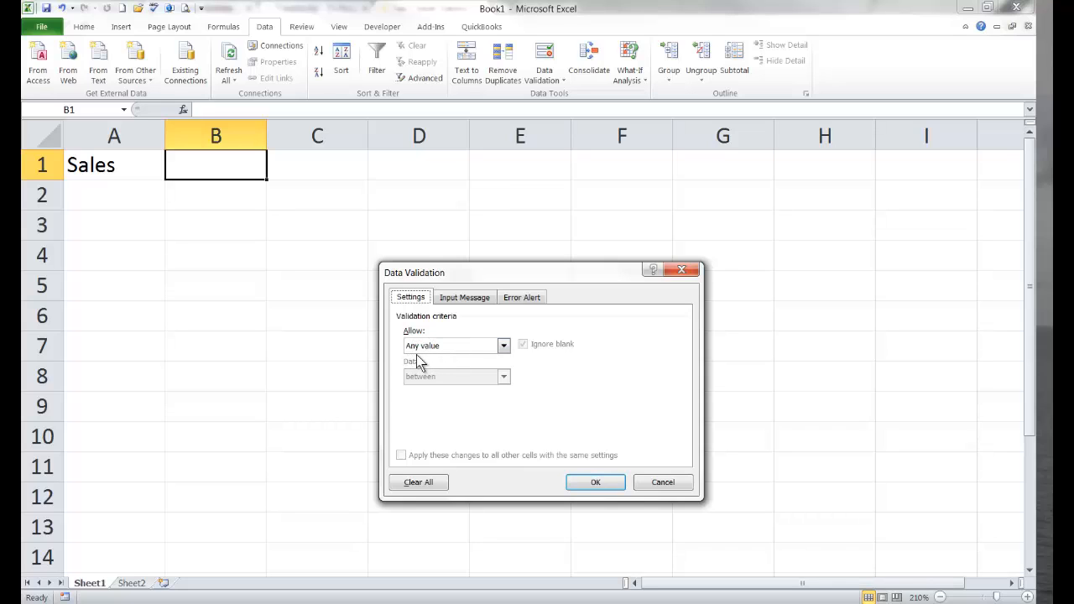
pyautogui.click(502, 345)
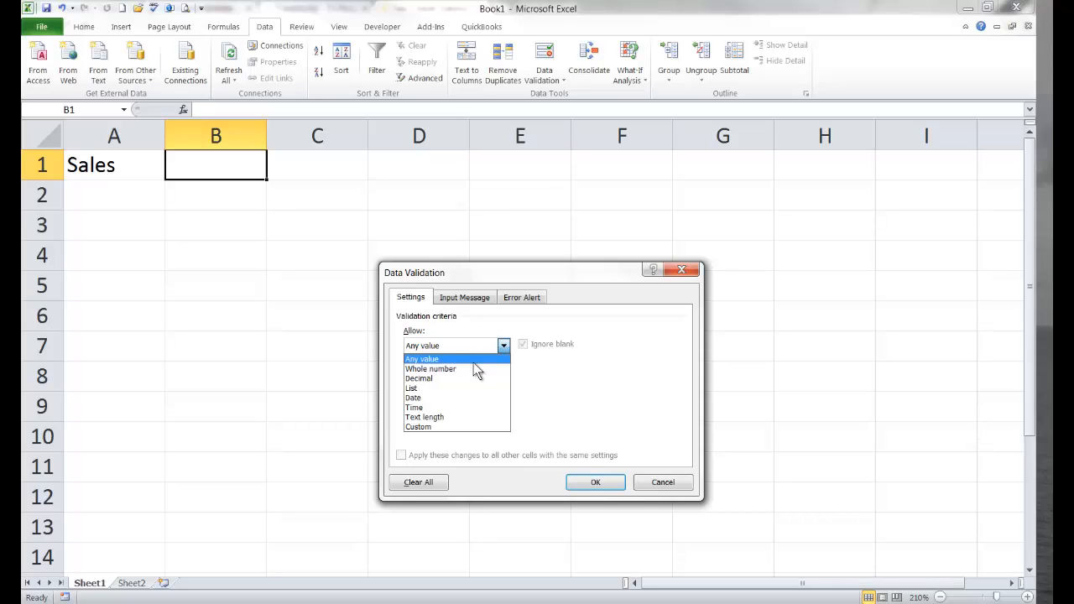
pyautogui.click(470, 368)
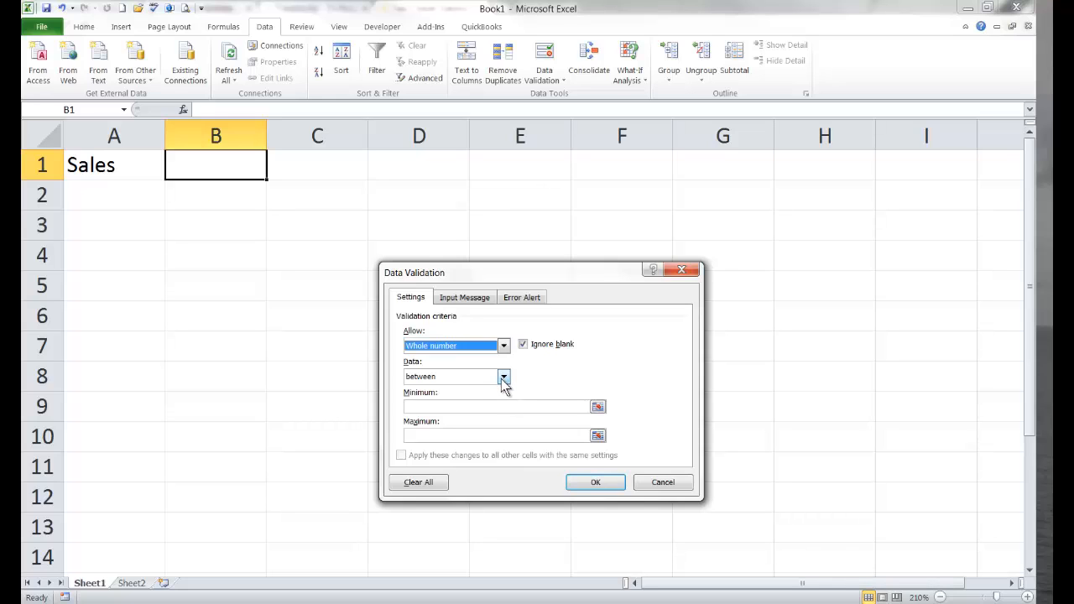
pyautogui.click(504, 378)
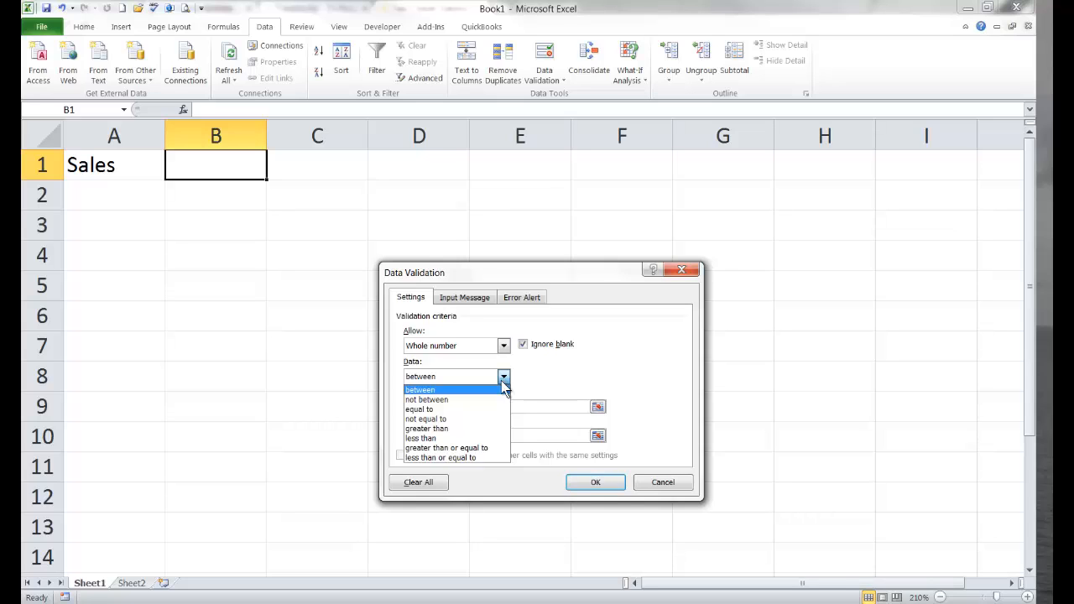
pyautogui.click(472, 457)
pyautogui.click(466, 407)
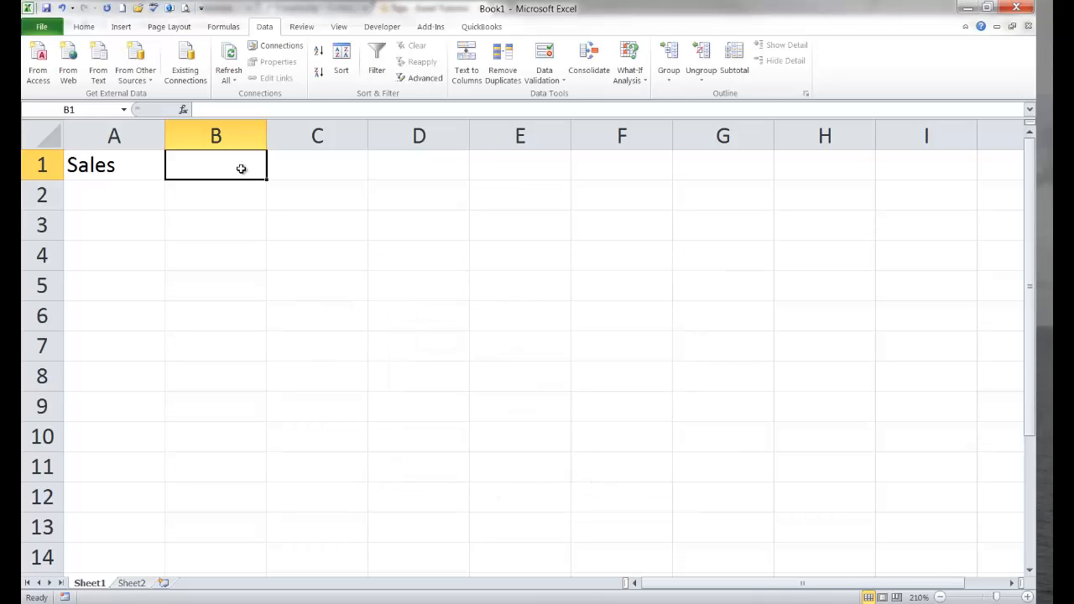
# Step: Test the validation by trying to enter 111111 in cell B1, and cancel the entry
pyautogui.write('111111')
pyautogui.press('Return')
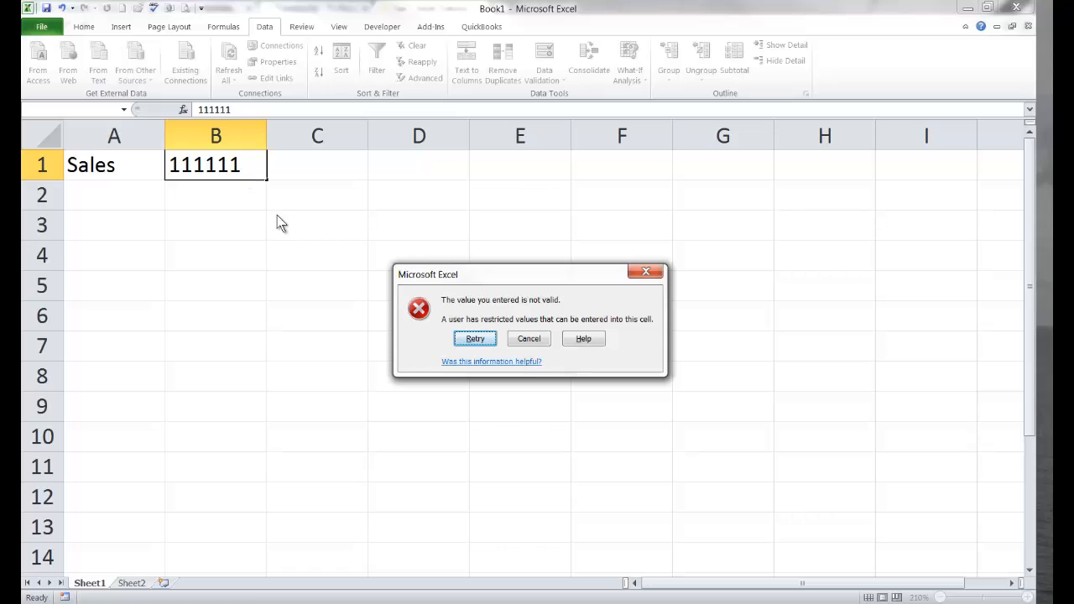
pyautogui.click(520, 341)
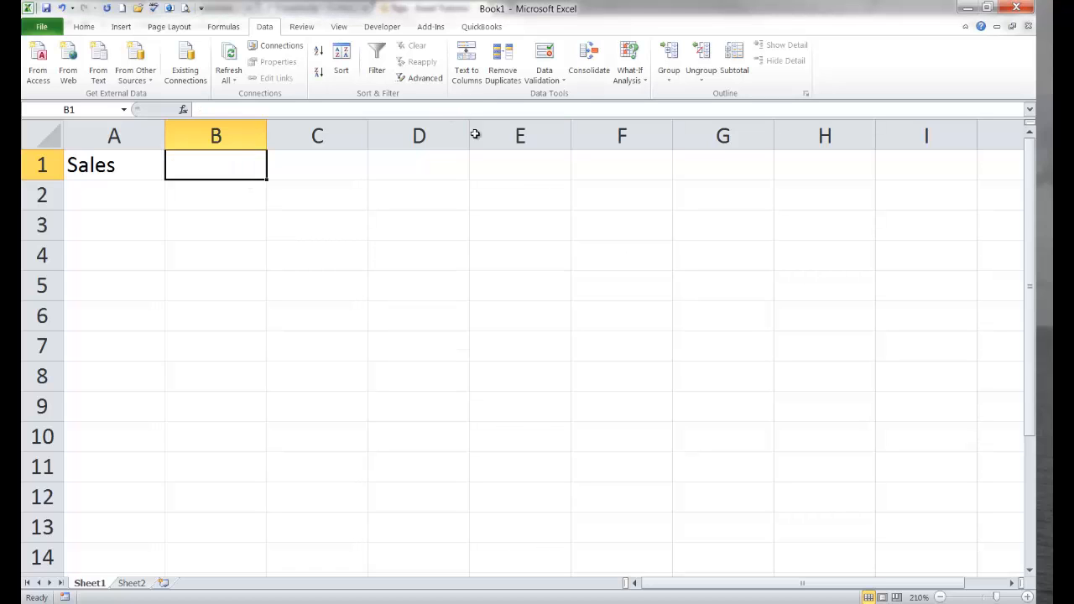
# Step: Give B1 an error alert titled "Invalid number entered" reading "You have entered a value greater than $100,000. Only values of $100,000 or less may be entered."
pyautogui.click(541, 56)
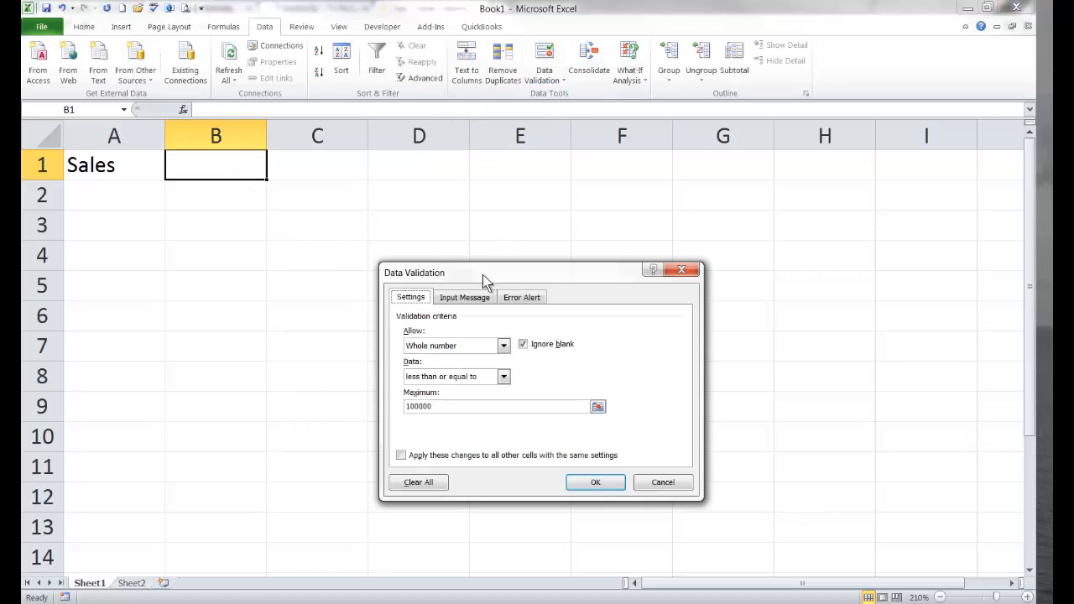
pyautogui.click(522, 298)
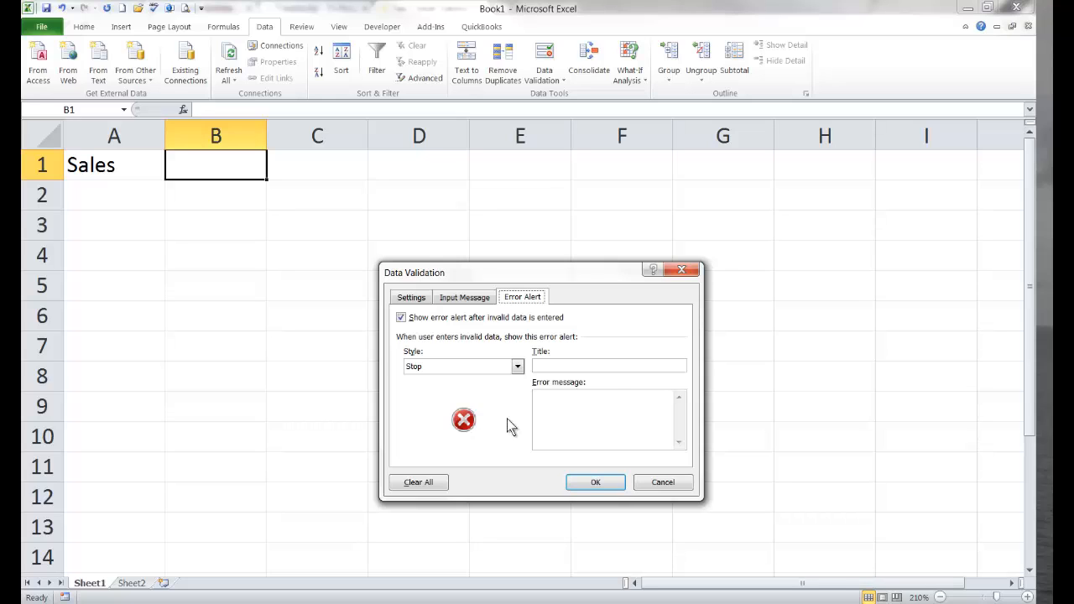
pyautogui.click(585, 367)
pyautogui.write('Invalid number entered')
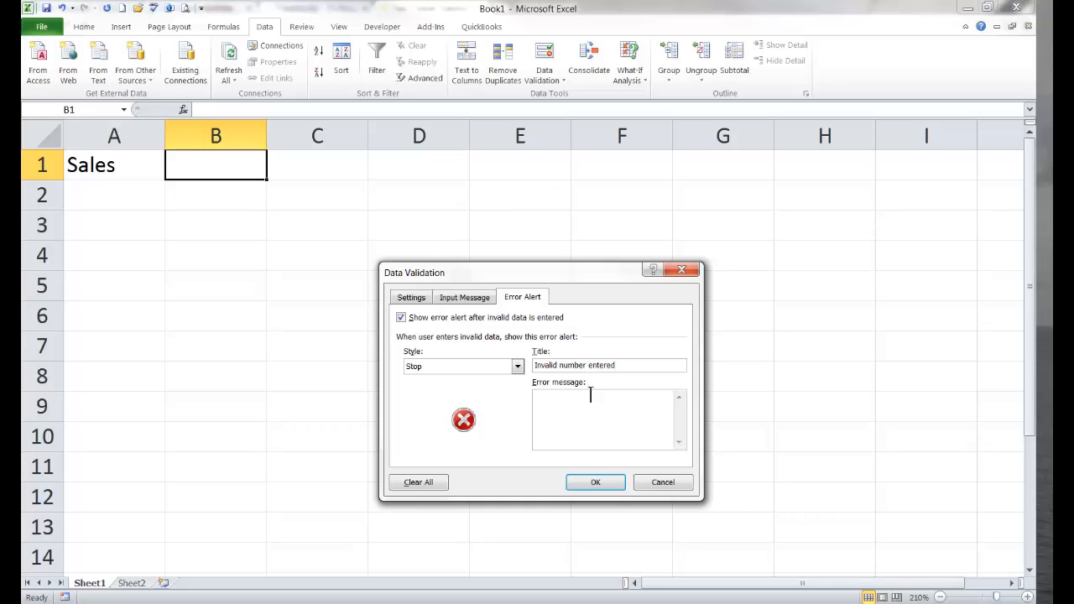
pyautogui.write('You have entered a value greater than $100,')
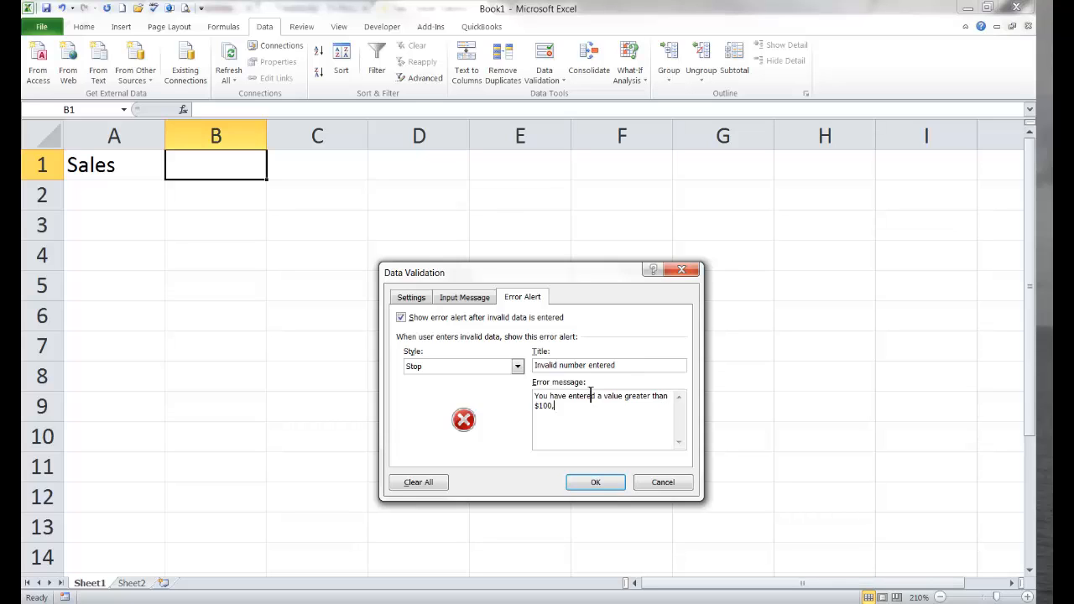
pyautogui.write('000.  Only values of $100,000 or le')
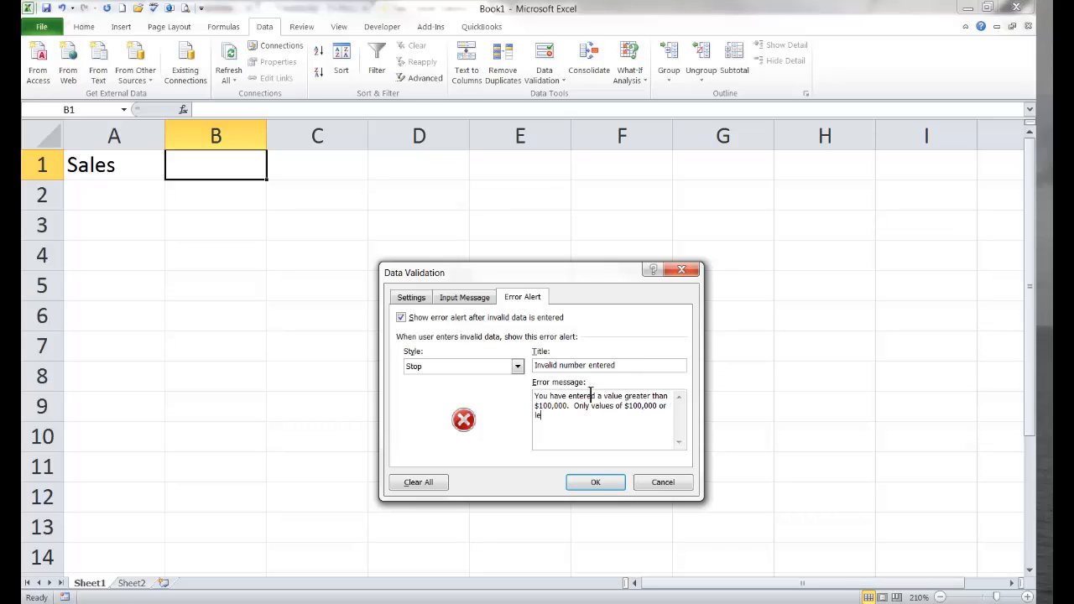
pyautogui.write('ss may be entered.')
pyautogui.click(593, 483)
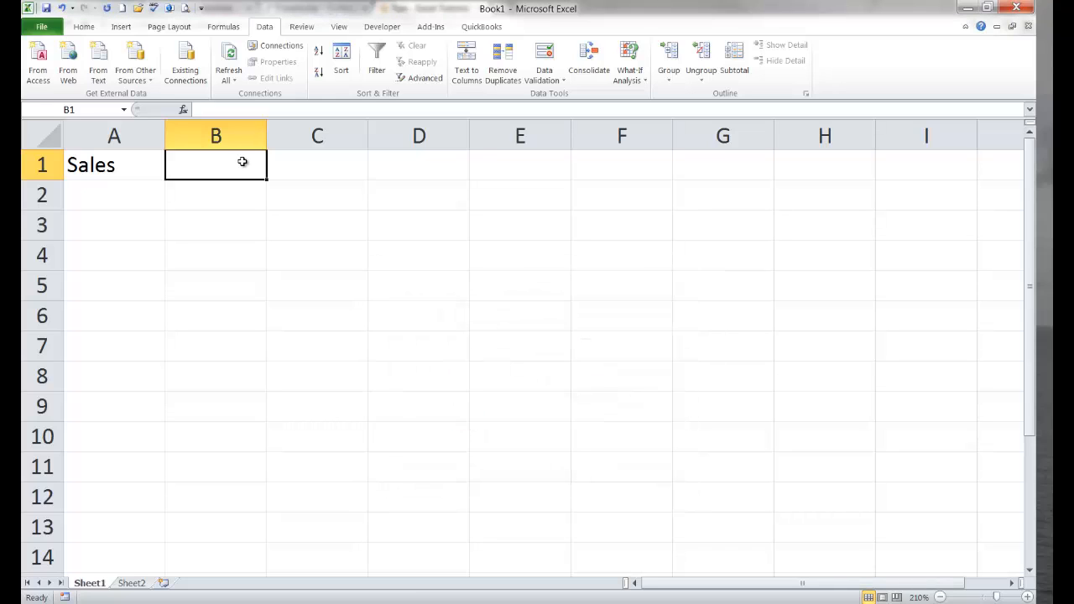
# Step: Test the custom Stop alert by trying 111111 in cell B1, retry the same value once, and cancel the entry
pyautogui.write('111111')
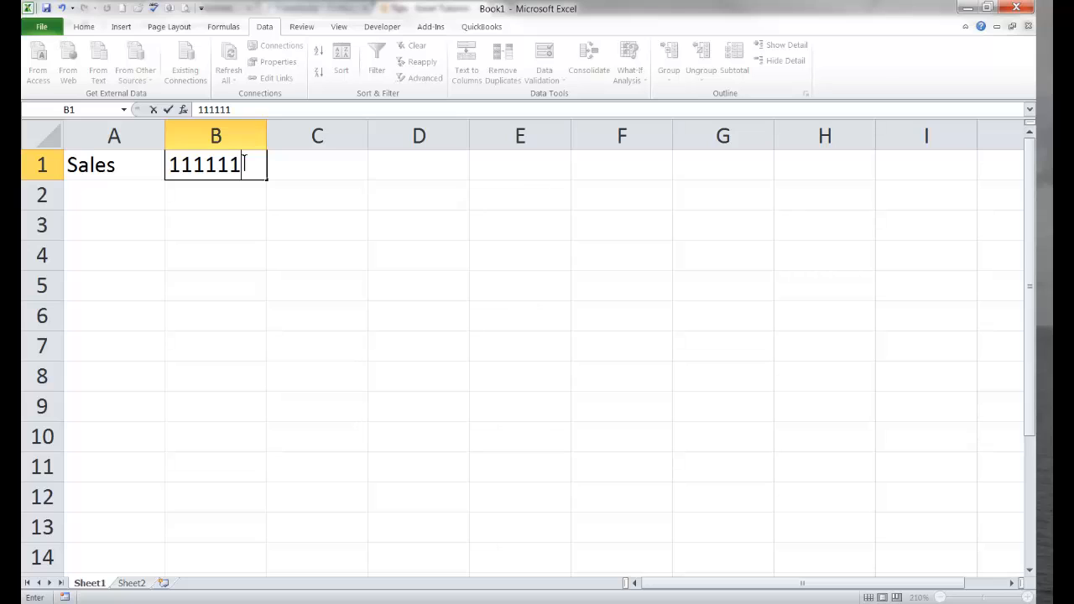
pyautogui.press('Return')
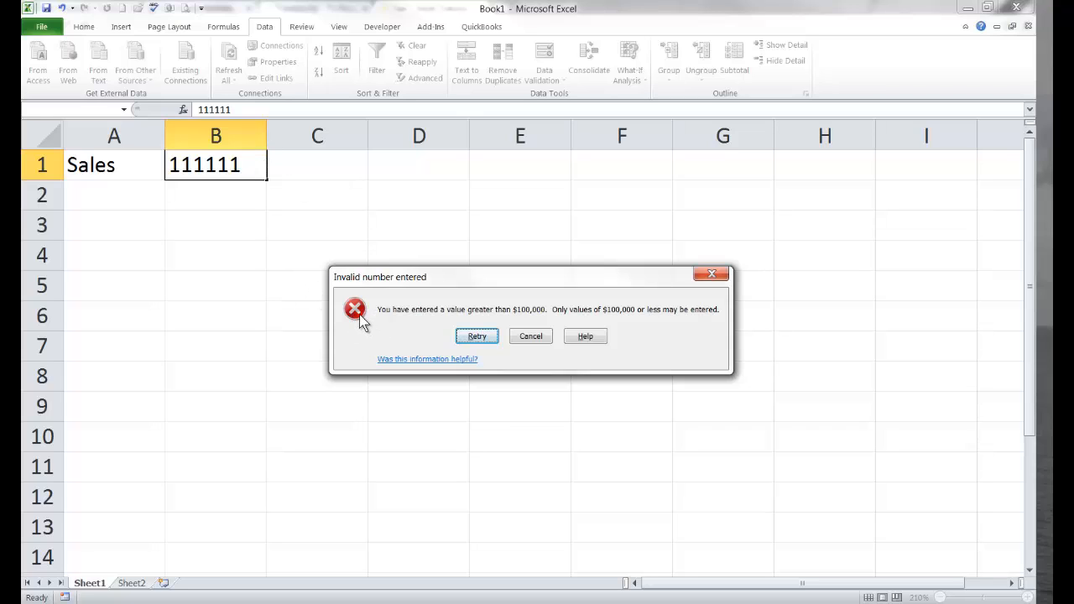
pyautogui.click(472, 336)
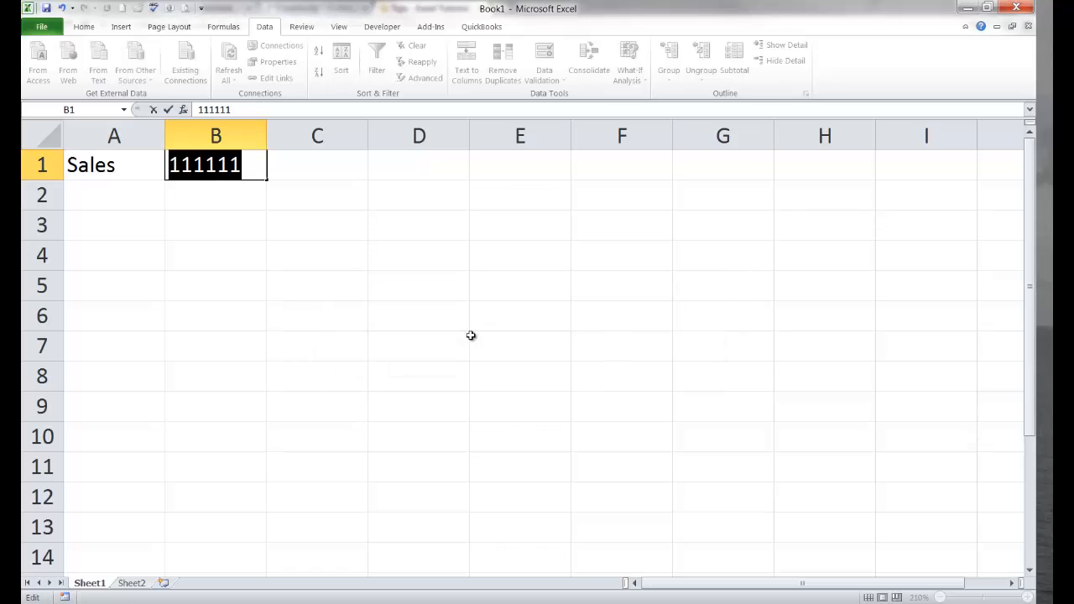
pyautogui.press('Return')
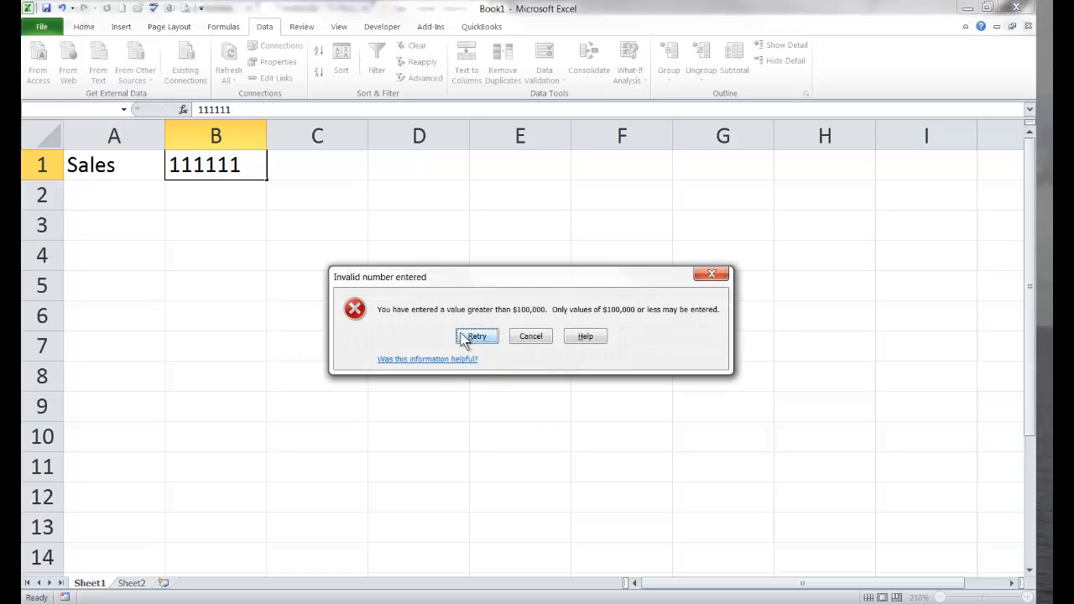
pyautogui.click(530, 335)
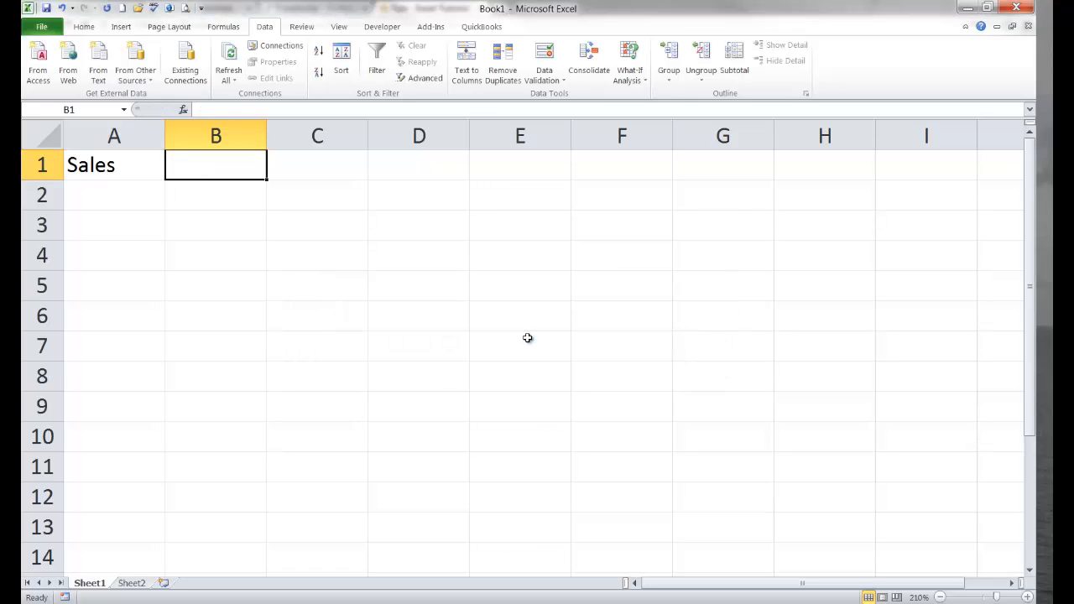
# Step: Change the error alert style of cell B1's data validation to Warning
pyautogui.click(544, 59)
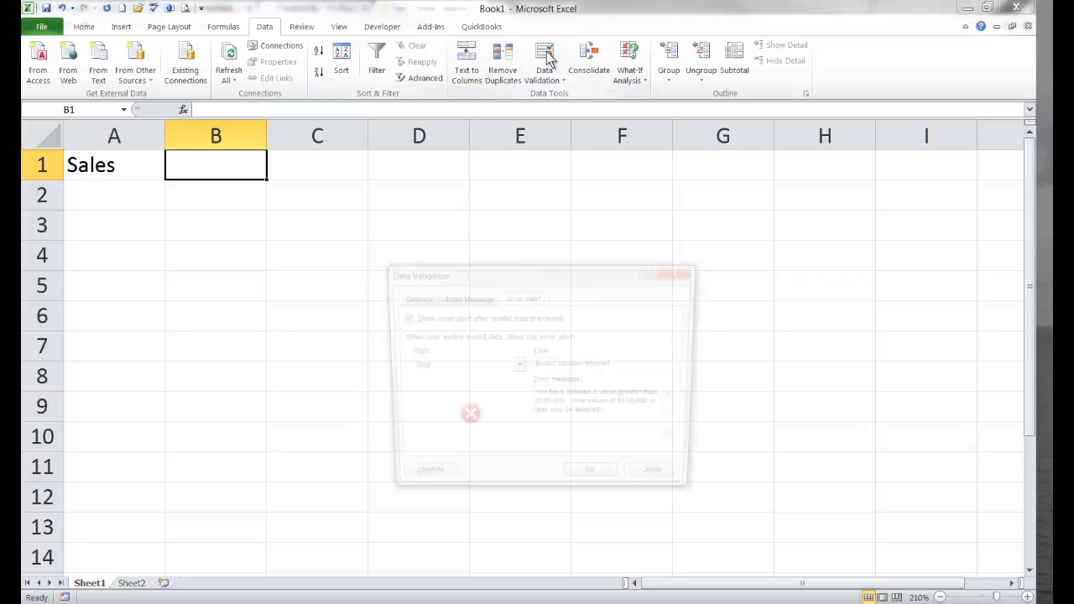
pyautogui.click(518, 368)
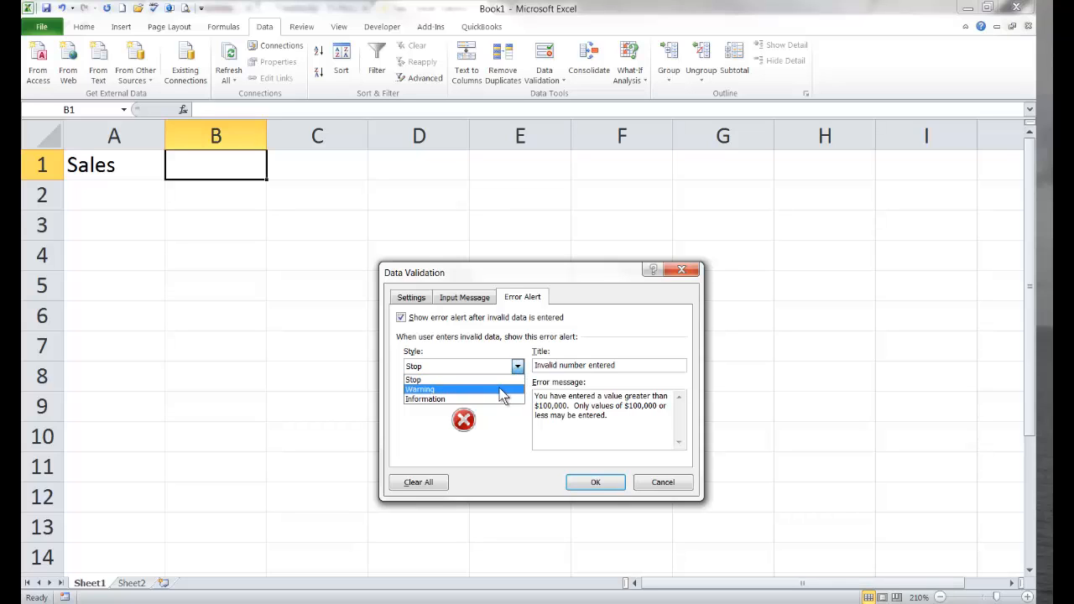
pyautogui.click(502, 390)
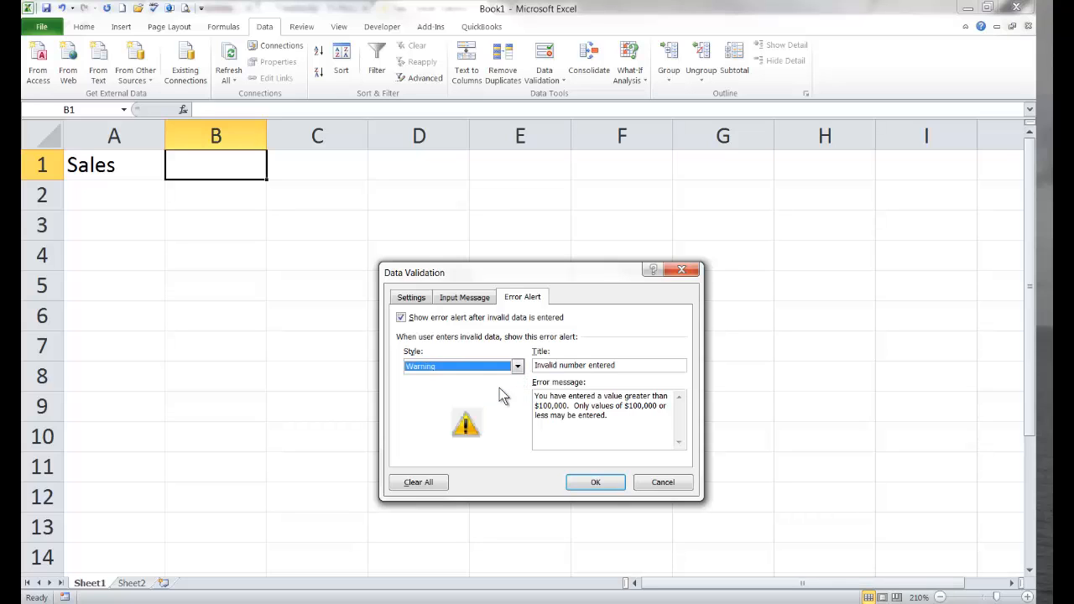
pyautogui.click(596, 483)
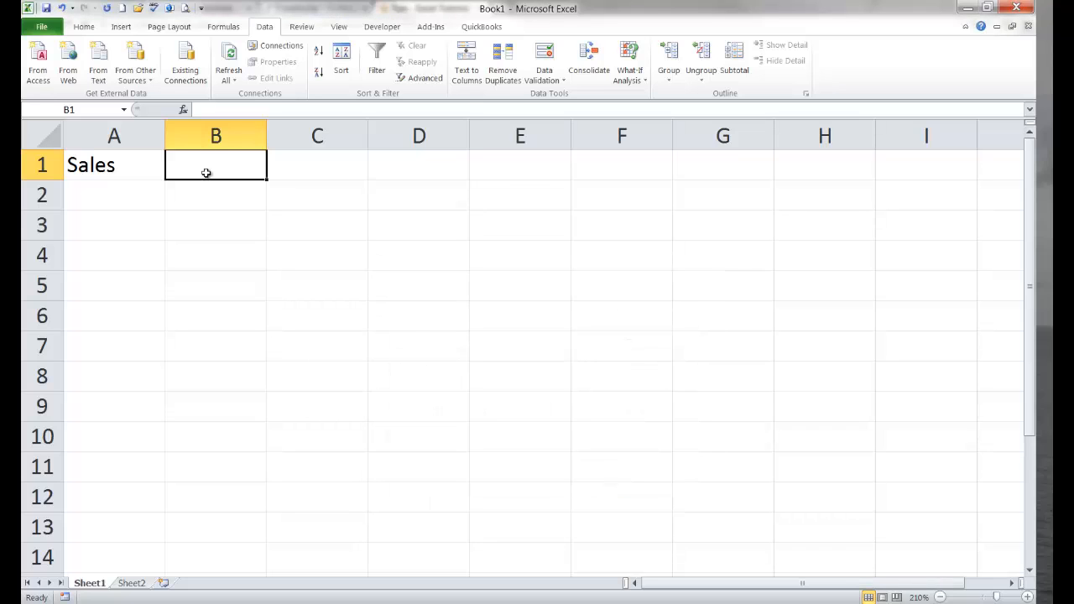
# Step: Enter 111111 in cell B1 and accept the value despite the validation warning
pyautogui.write('111111')
pyautogui.press('Return')
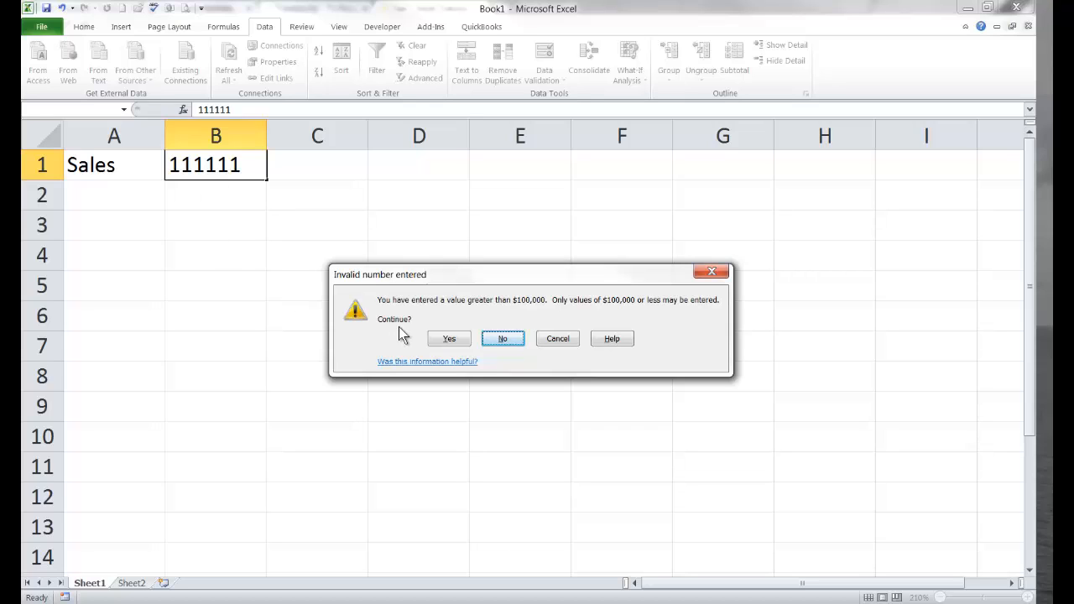
pyautogui.click(449, 340)
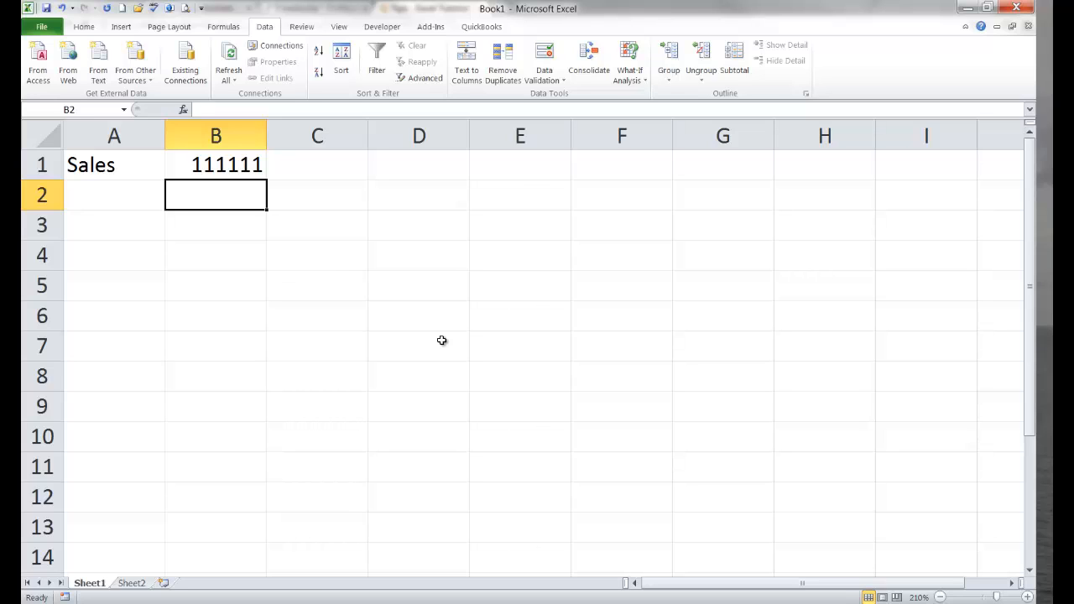
# Step: Change the error alert style of cell B1's data validation to Information
pyautogui.click(233, 164)
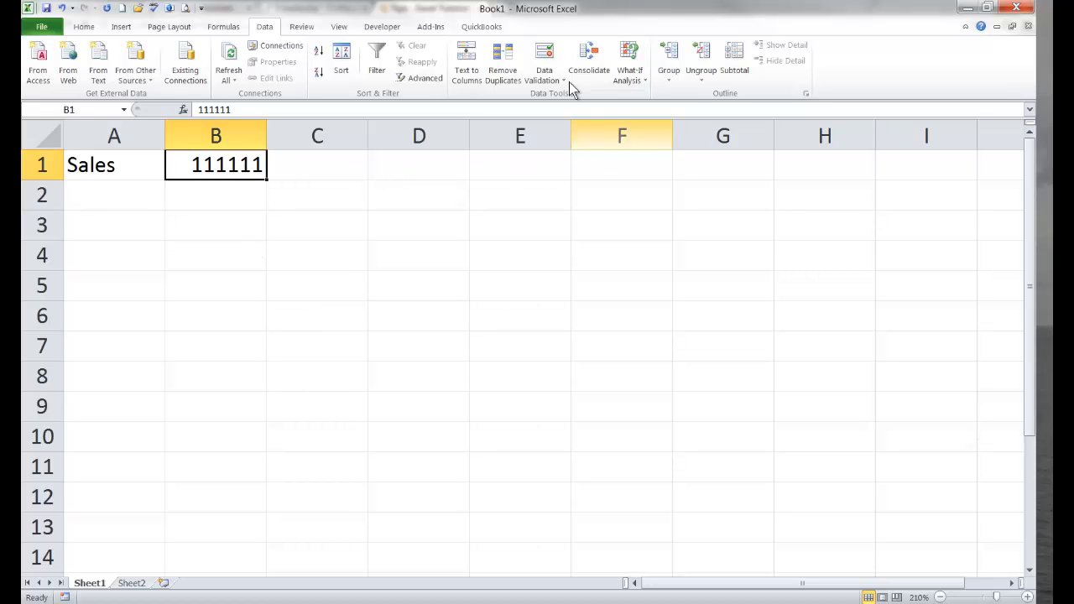
pyautogui.click(544, 57)
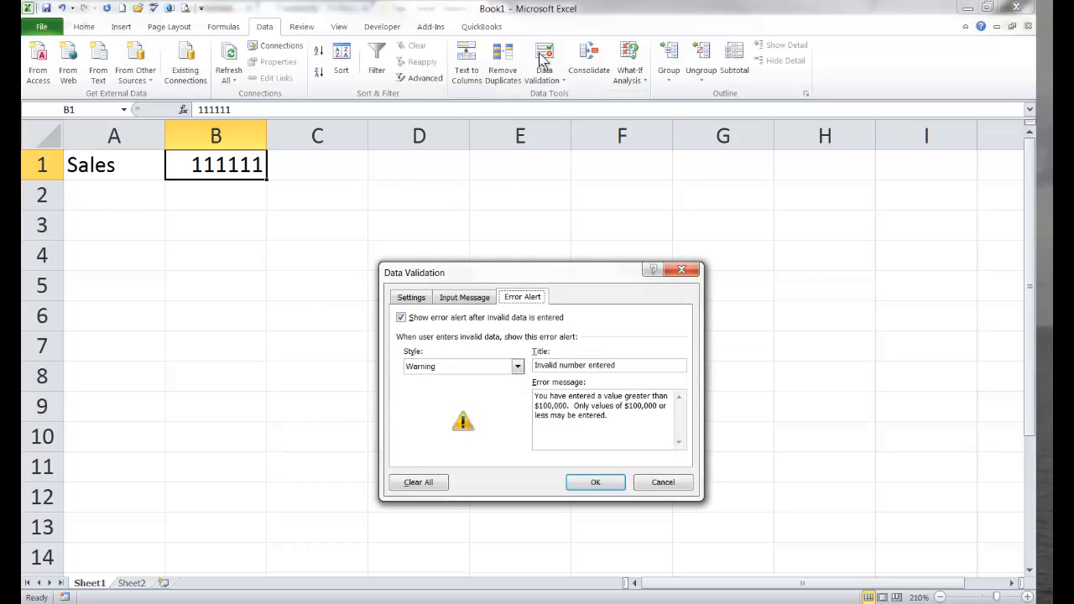
pyautogui.click(518, 366)
pyautogui.click(495, 400)
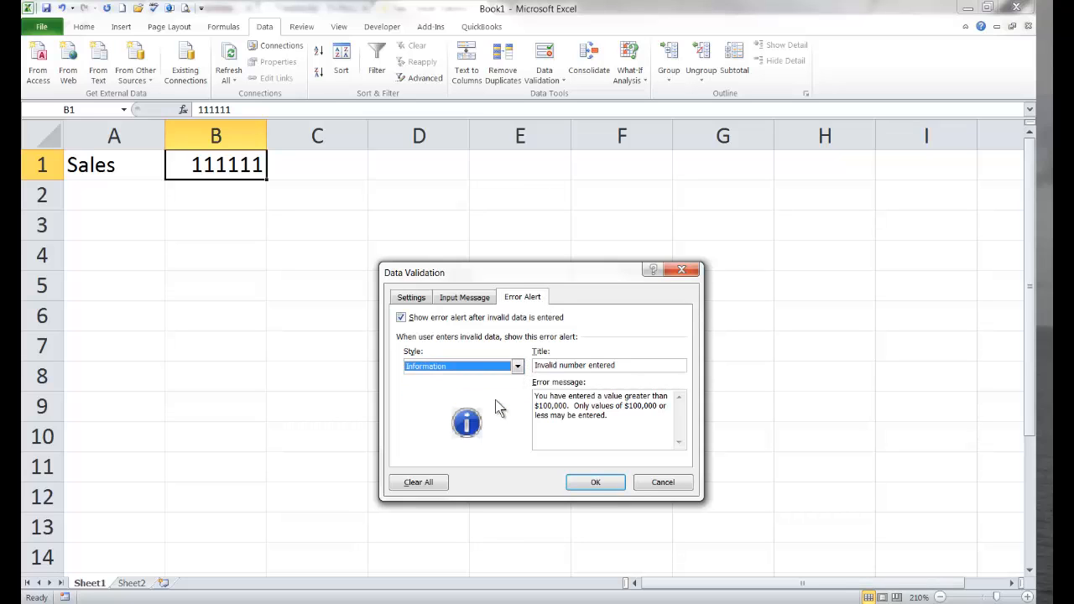
pyautogui.click(583, 483)
# Step: Test the Information alert by recommitting the existing value in cell B1 and accepting it
pyautogui.press('F2')
pyautogui.press('Return')
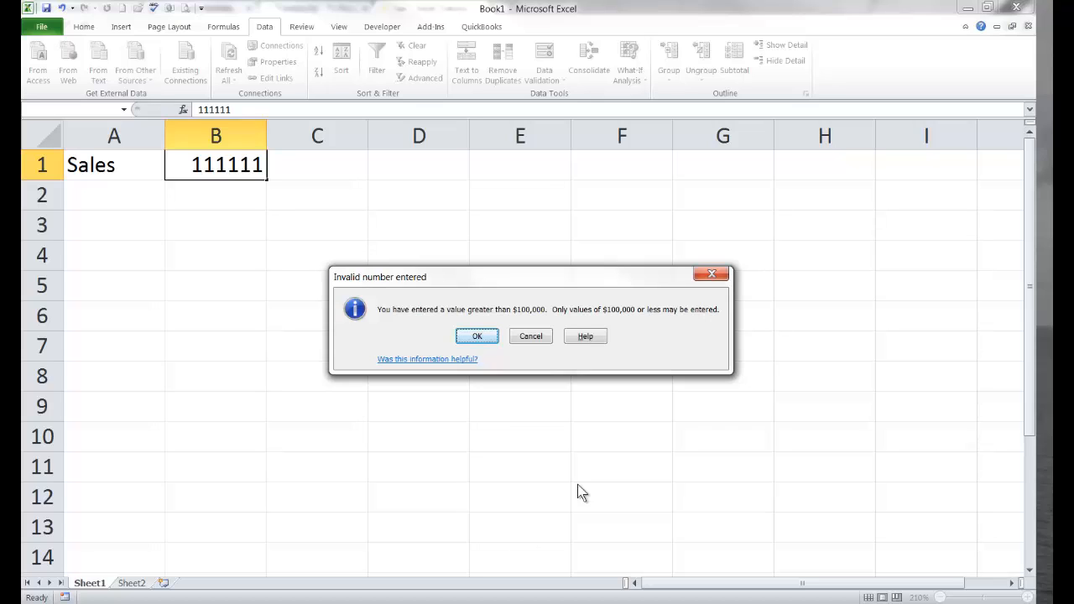
pyautogui.click(475, 336)
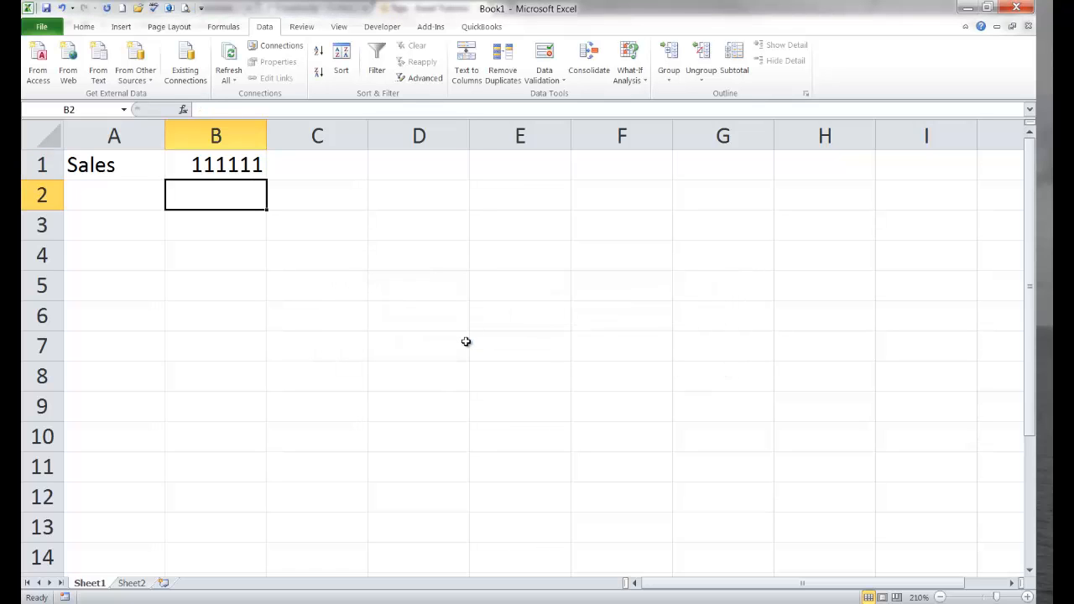
# Step: Set the error alert style in cell B1's data validation back to Stop
pyautogui.click(249, 164)
pyautogui.click(546, 57)
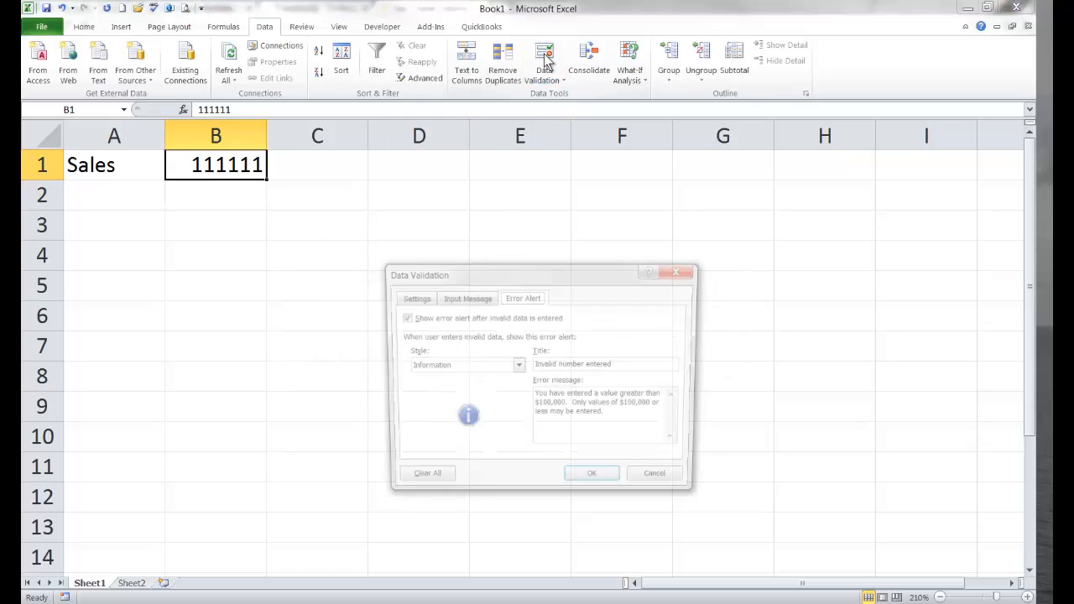
pyautogui.click(517, 366)
pyautogui.click(505, 377)
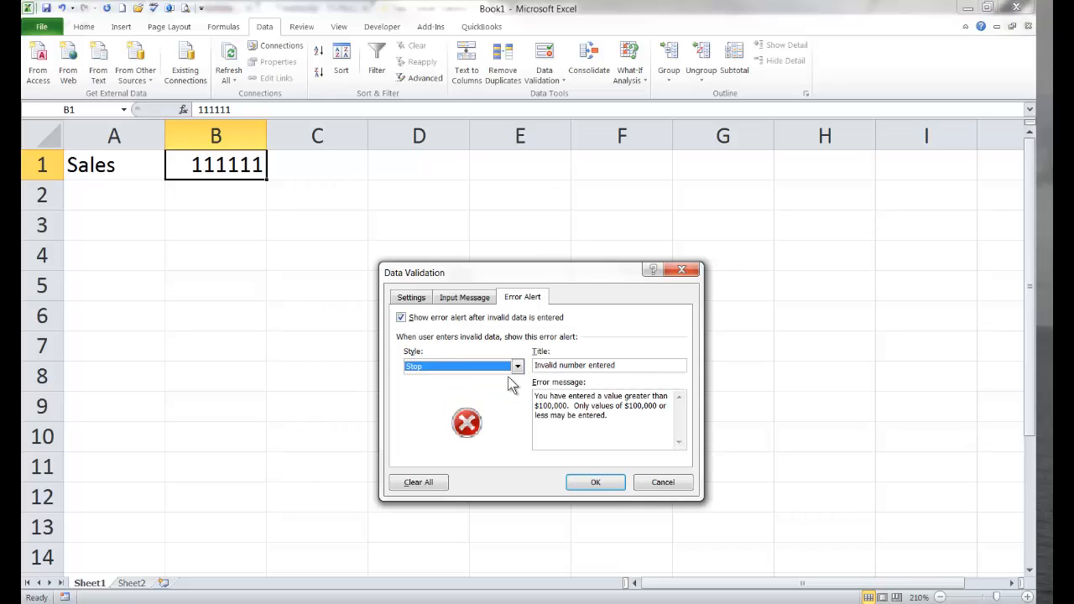
# Step: Add an input message to cell B1 titled "Limitation on amount" reading "Only values equal to $100,000 or less may be entered into this cell"
pyautogui.click(473, 300)
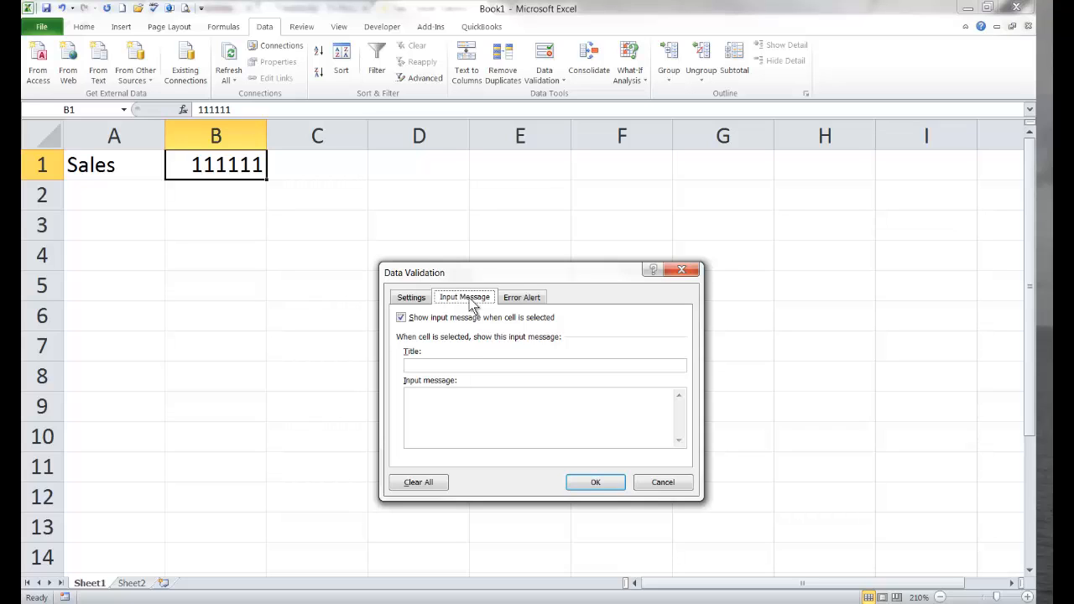
pyautogui.click(458, 365)
pyautogui.write('Limitation ')
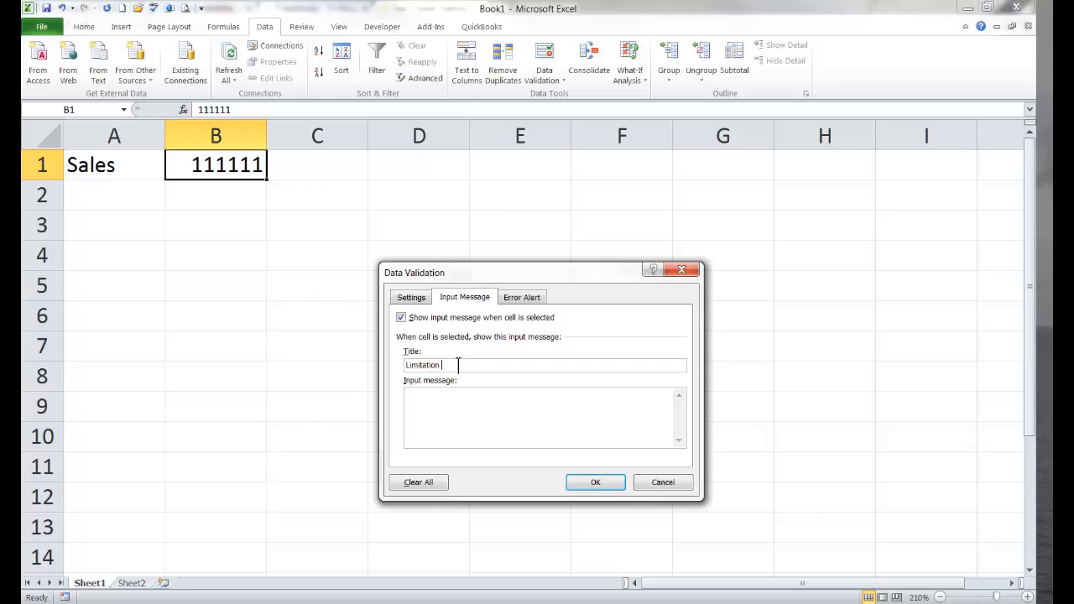
pyautogui.write('on amount')
pyautogui.write('Only values')
pyautogui.write(' equal to')
pyautogui.write(' $100,0')
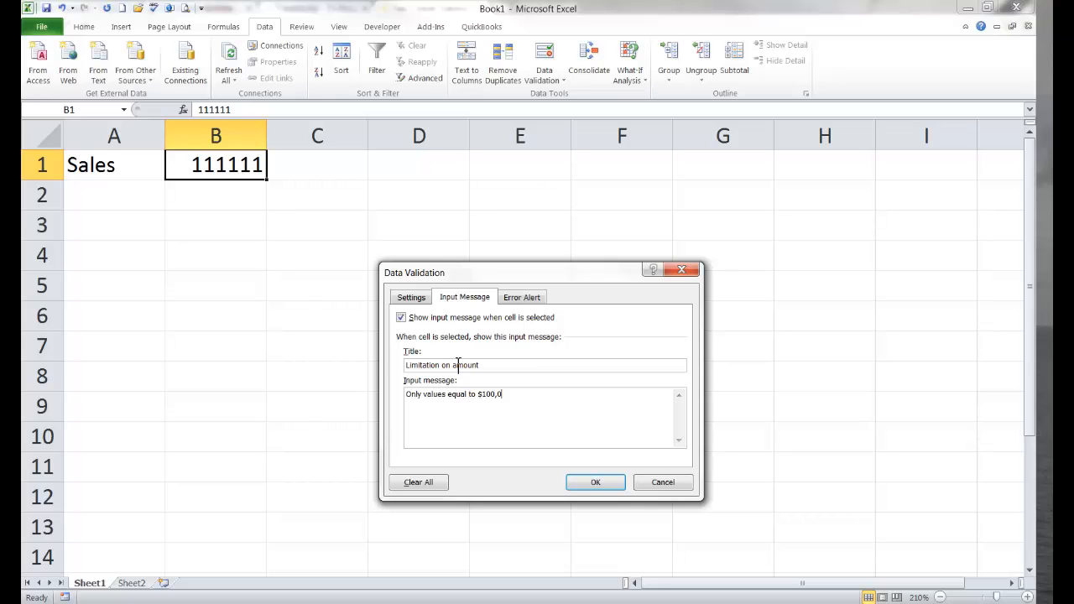
pyautogui.write('00 or less may be ente')
pyautogui.write('red into this cel')
pyautogui.write('l')
pyautogui.click(595, 482)
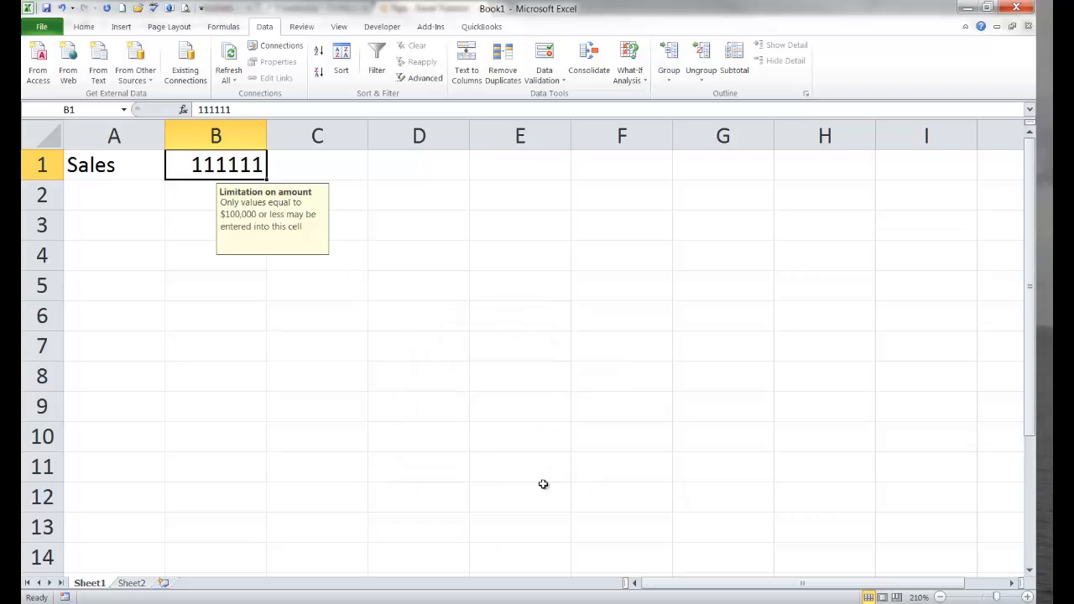
# Step: Test the Stop alert by trying to enter 111111 in cell B1, and cancel the entry
pyautogui.click(463, 496)
pyautogui.click(212, 167)
pyautogui.write('111111')
pyautogui.press('Return')
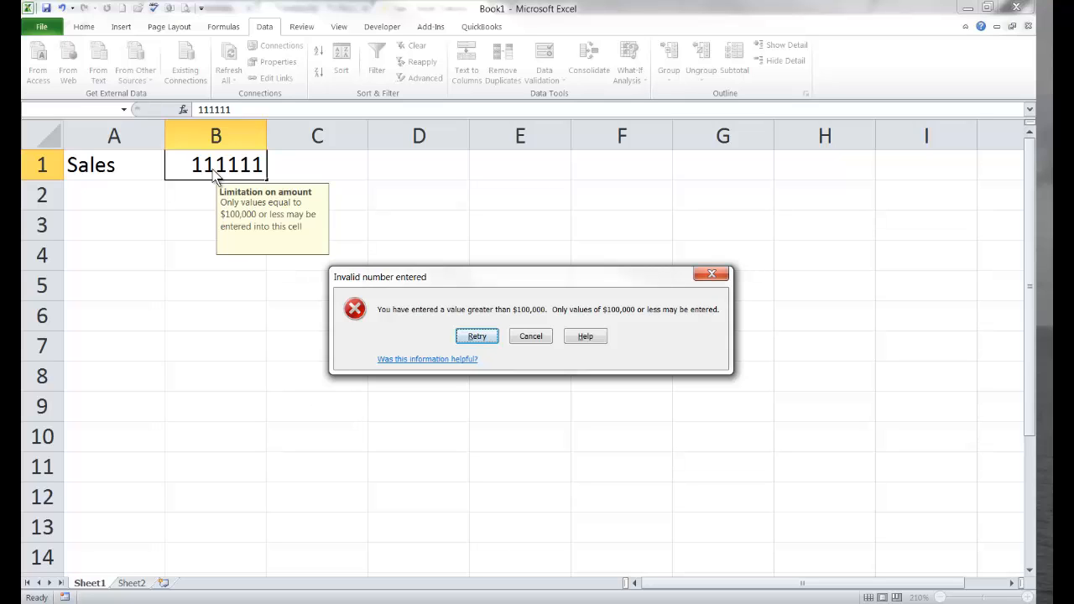
pyautogui.click(538, 337)
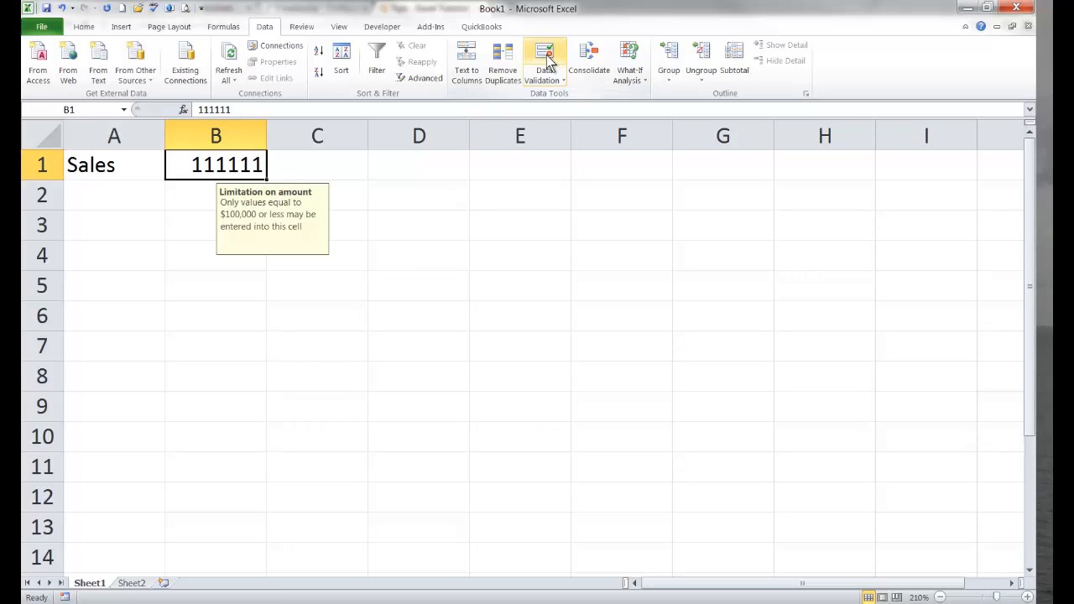
# Step: Enter the label "Limit" in cell F1 and the value 100000 in cell G1
pyautogui.click(600, 172)
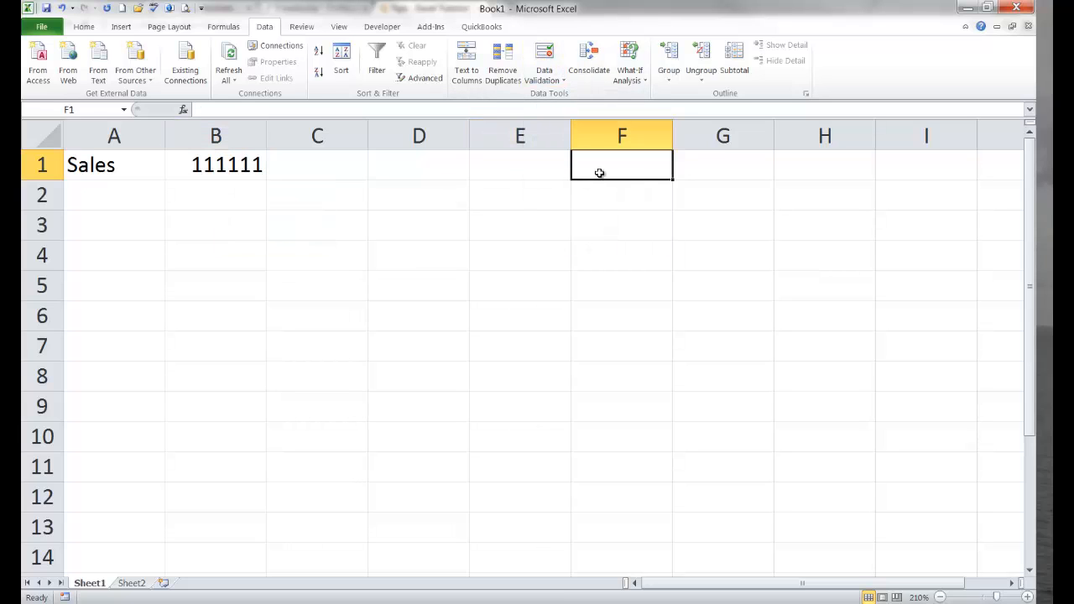
pyautogui.write('Limit')
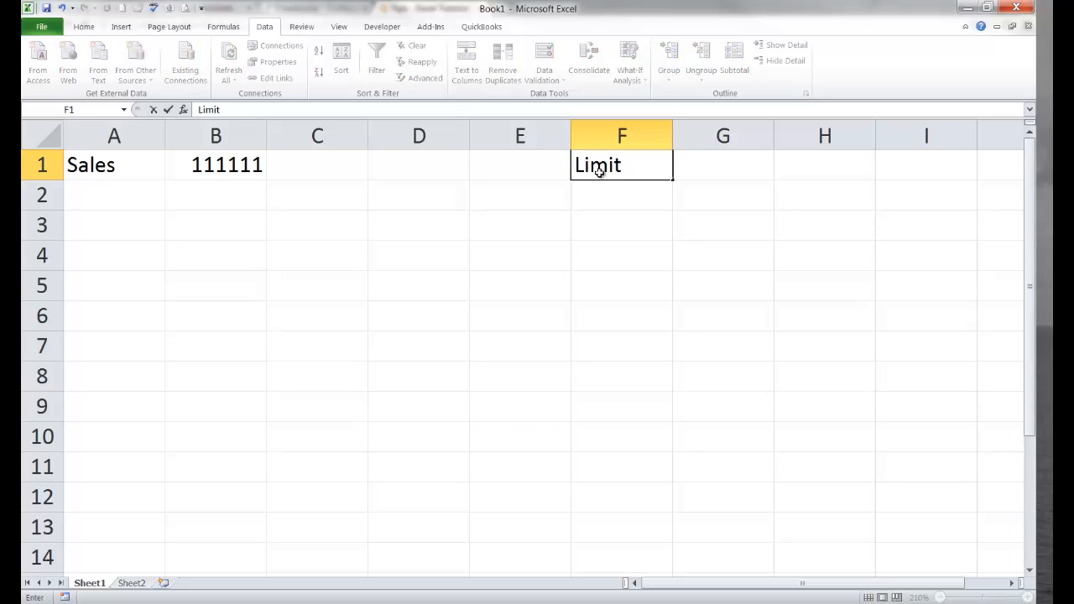
pyautogui.press('Tab')
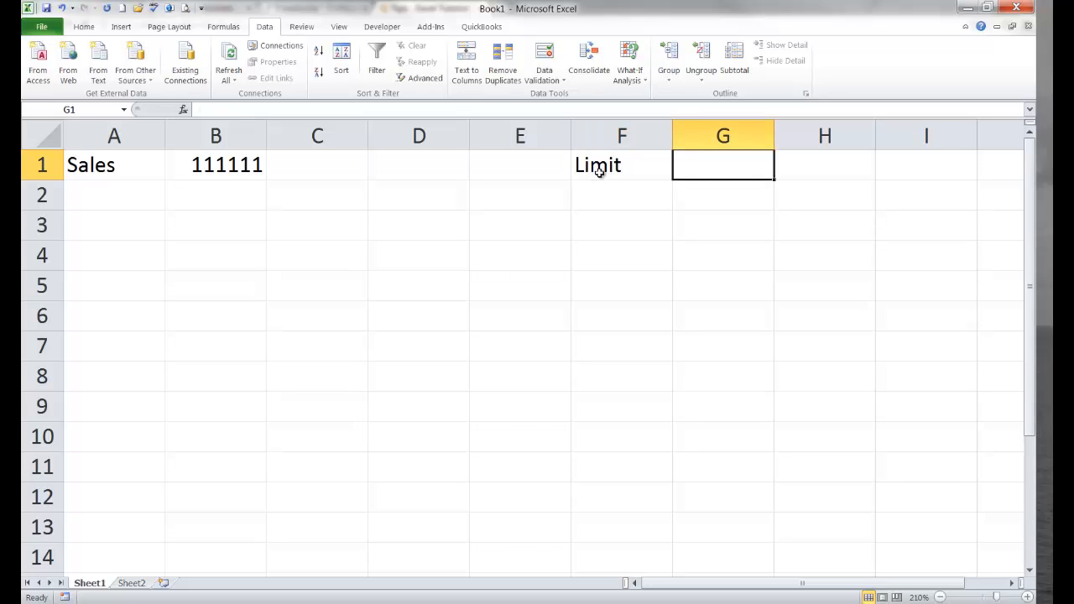
pyautogui.write('100000')
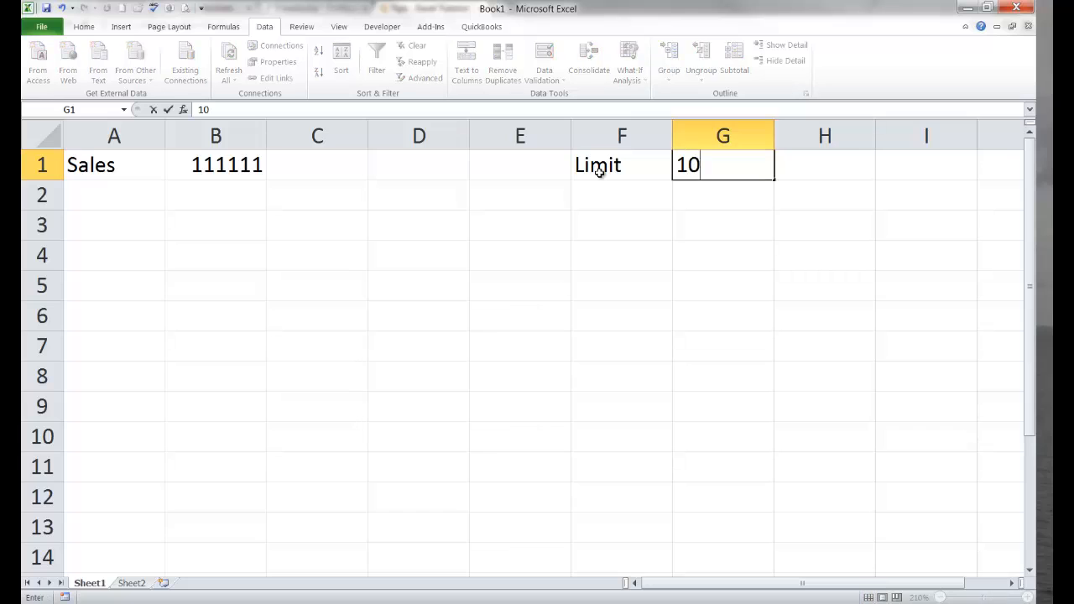
pyautogui.press('Return')
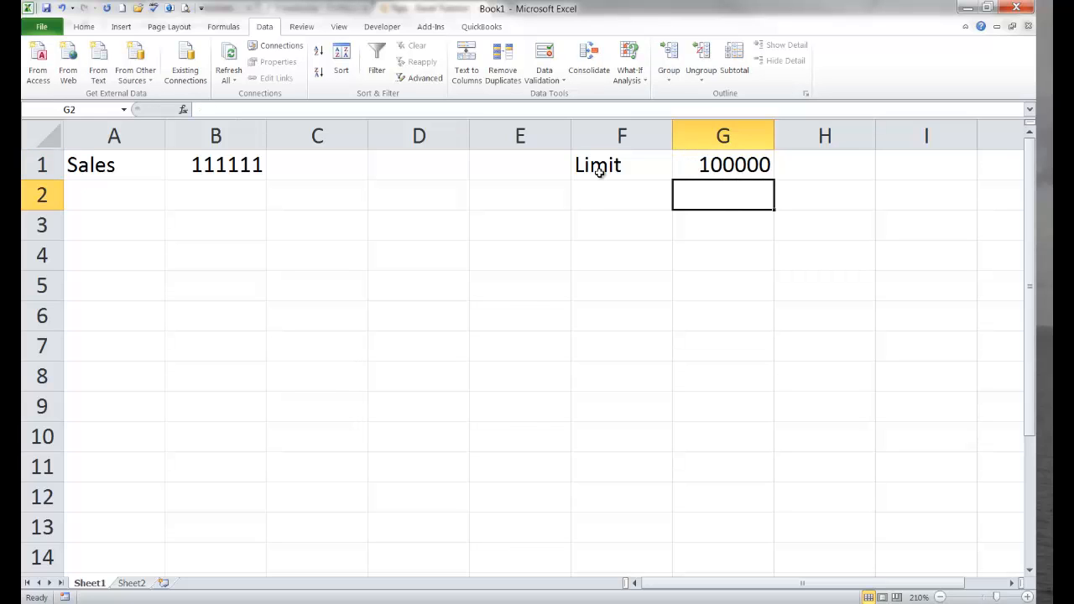
# Step: Change the maximum in cell B1's whole number validation to the cell reference =G1
pyautogui.click(220, 166)
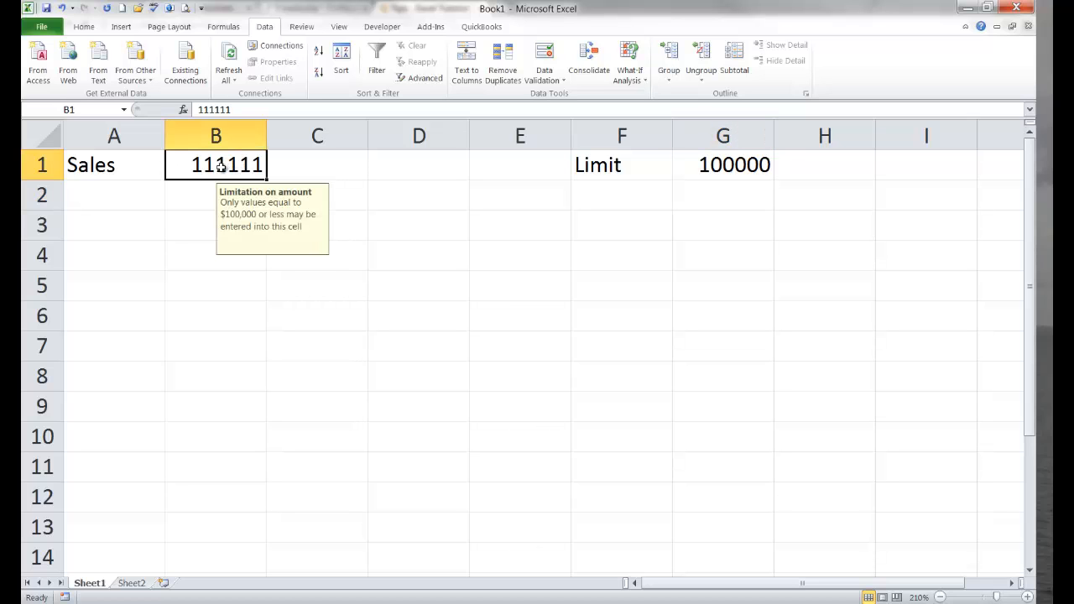
pyautogui.click(542, 62)
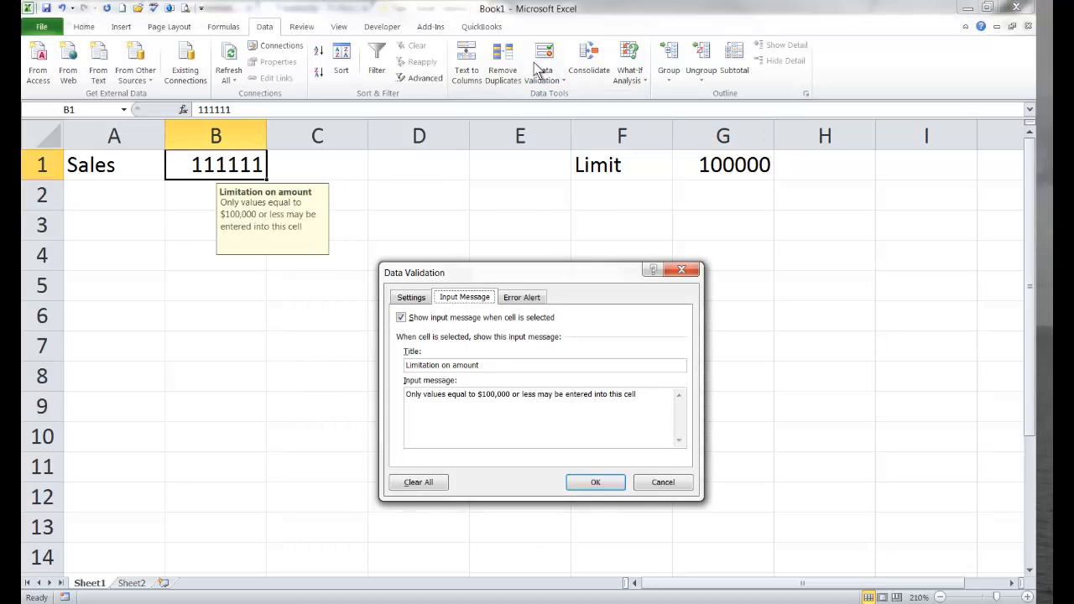
pyautogui.click(410, 298)
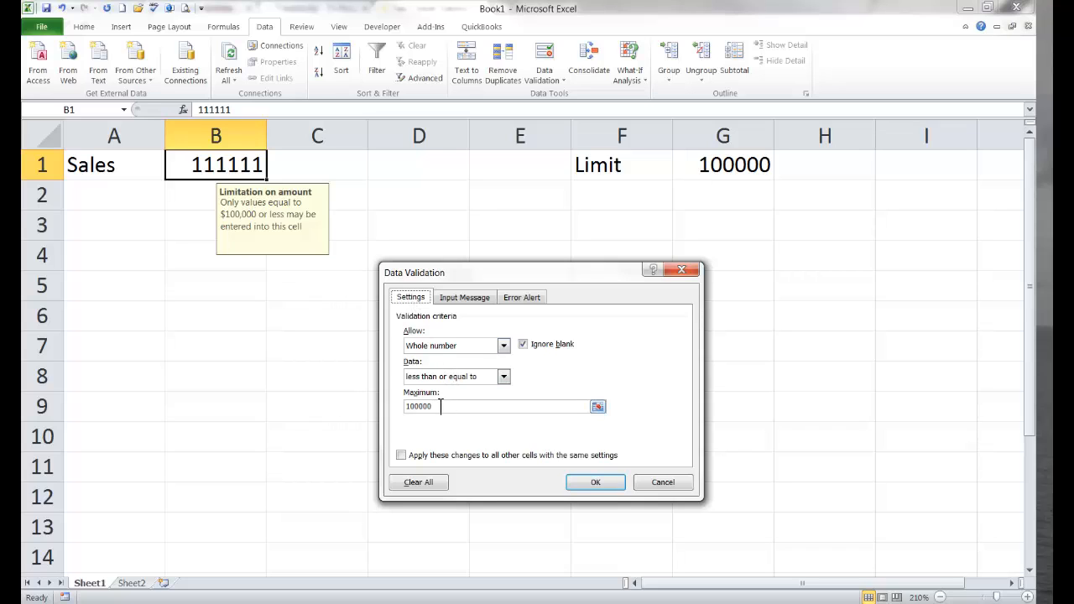
pyautogui.moveTo(443, 406); pyautogui.dragTo(399, 412)
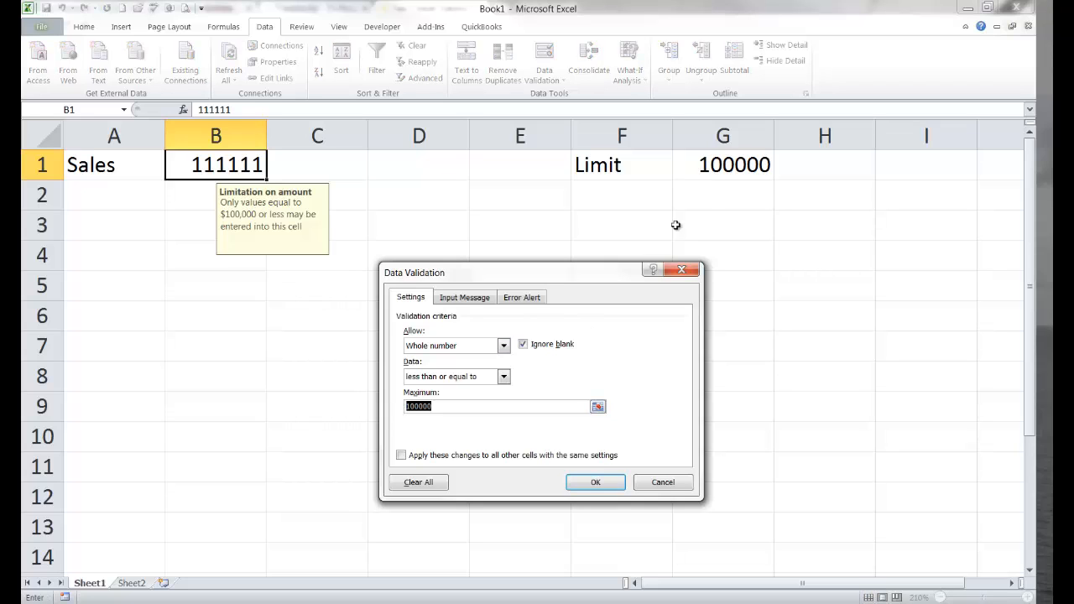
pyautogui.write('=')
pyautogui.click(714, 171)
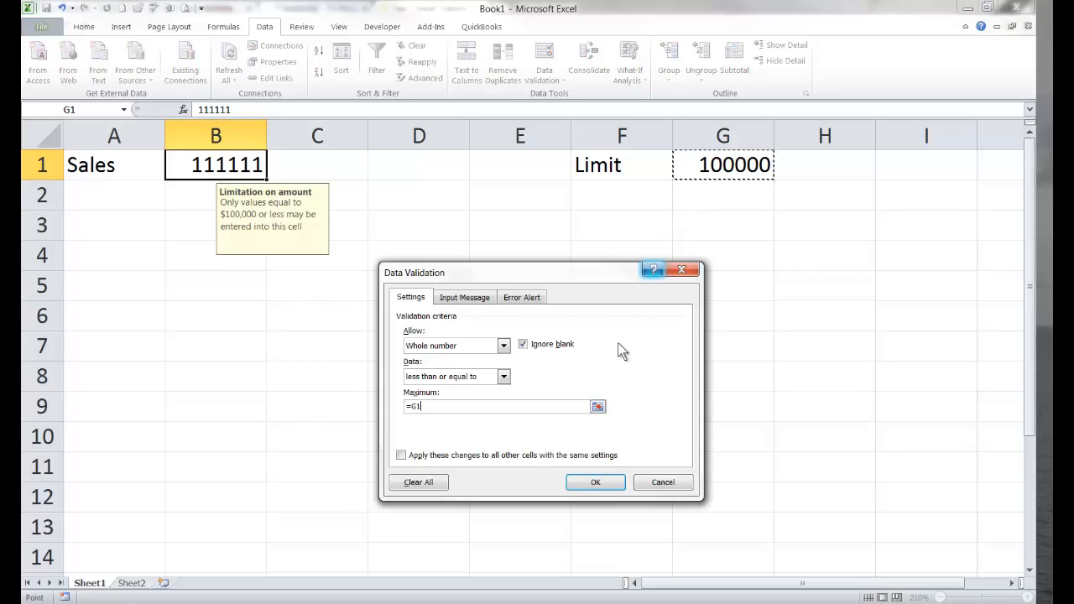
pyautogui.click(586, 483)
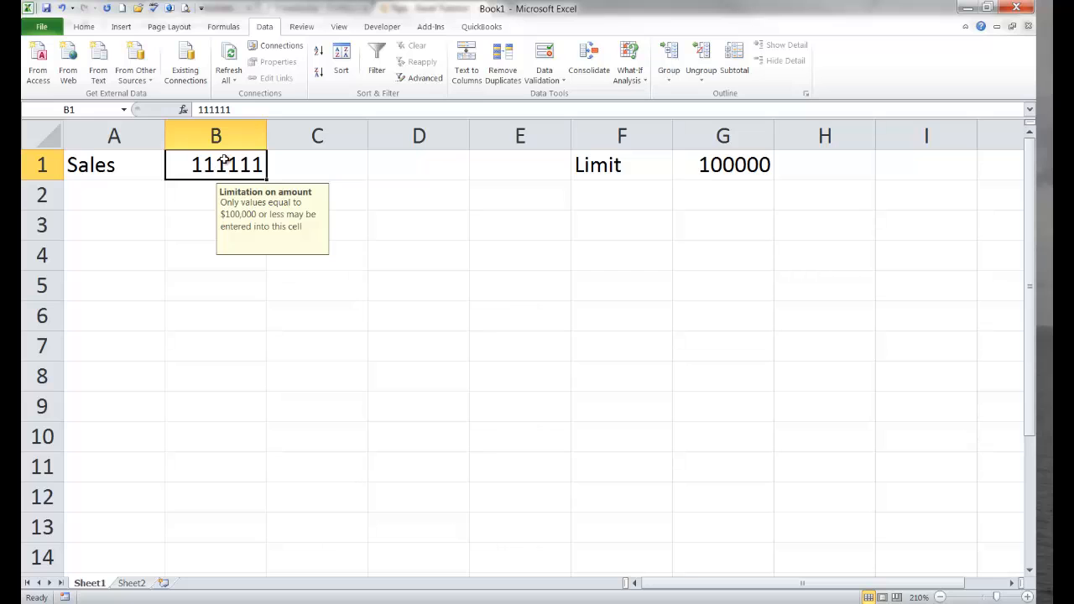
# Step: Test the cell-based limit by trying to enter 111111 in cell B1, and cancel the entry
pyautogui.write('111111')
pyautogui.press('Return')
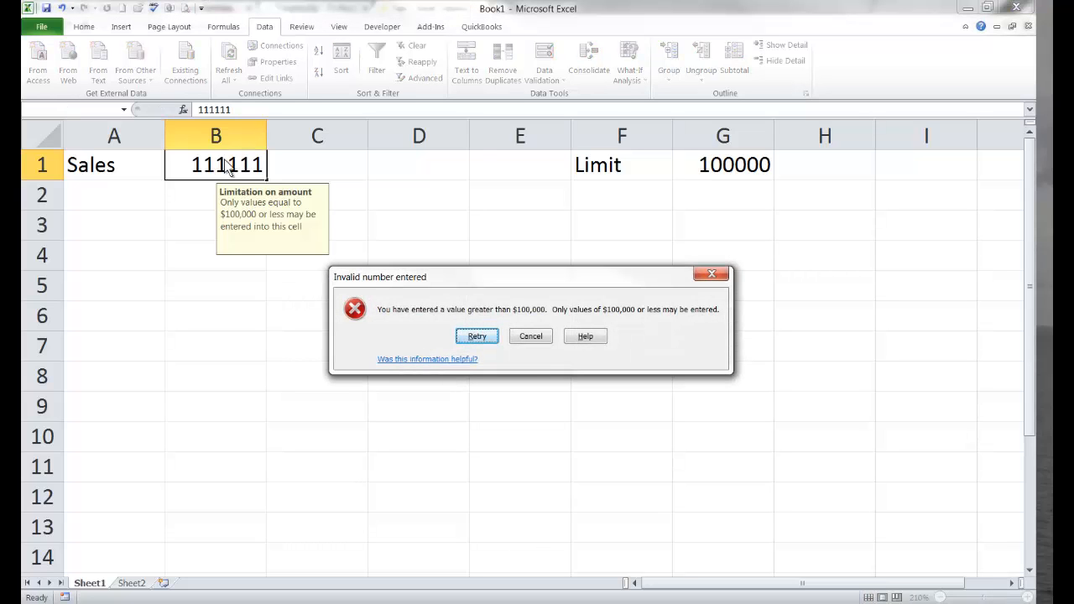
pyautogui.click(529, 336)
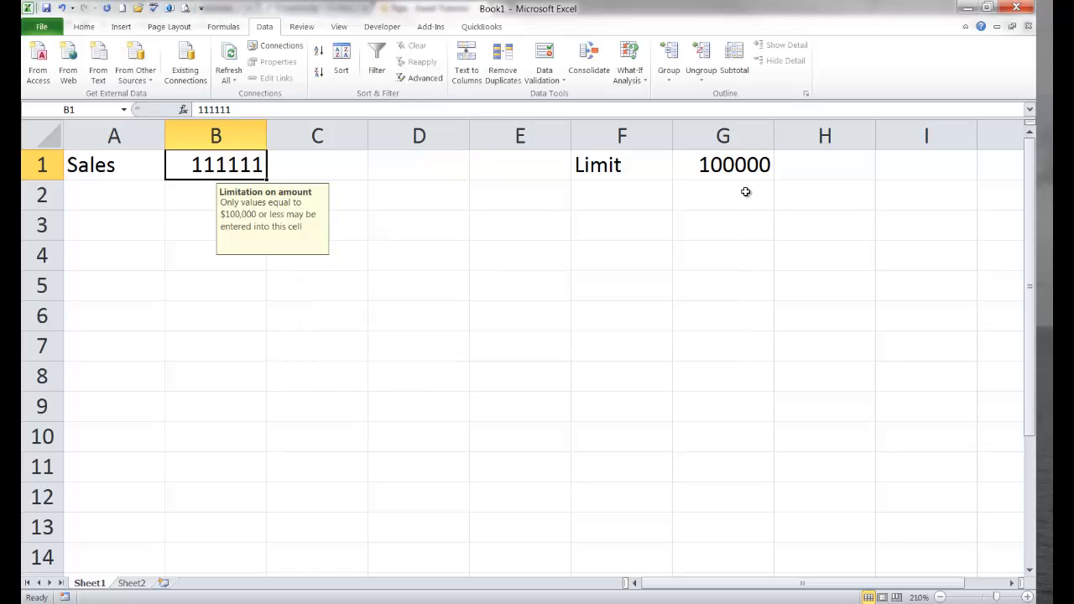
# Step: Raise the limit in cell G1 to 150000
pyautogui.click(736, 167)
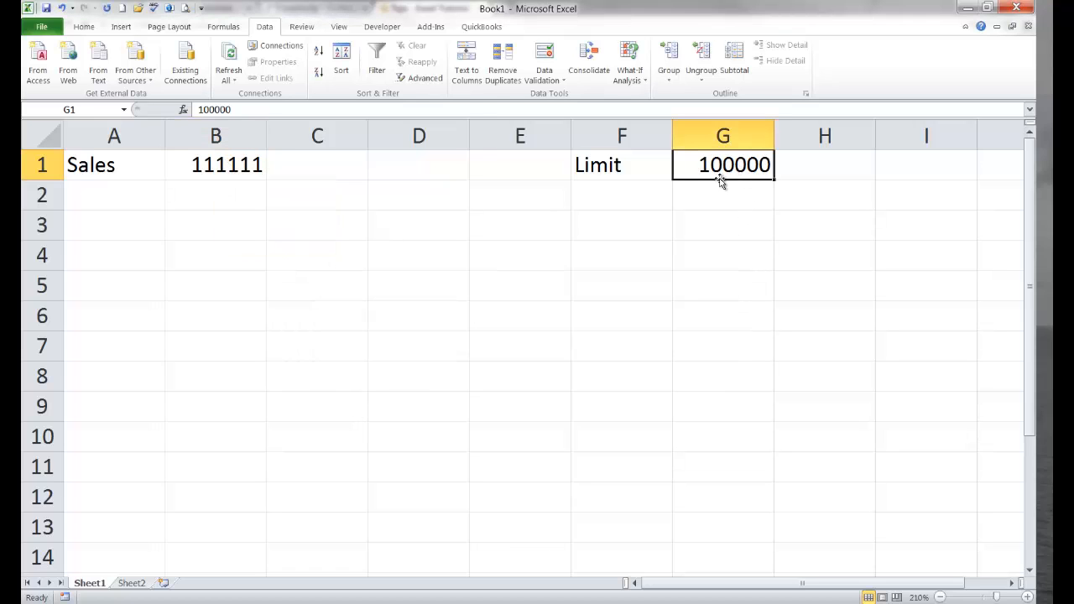
pyautogui.write('150000')
pyautogui.press('Return')
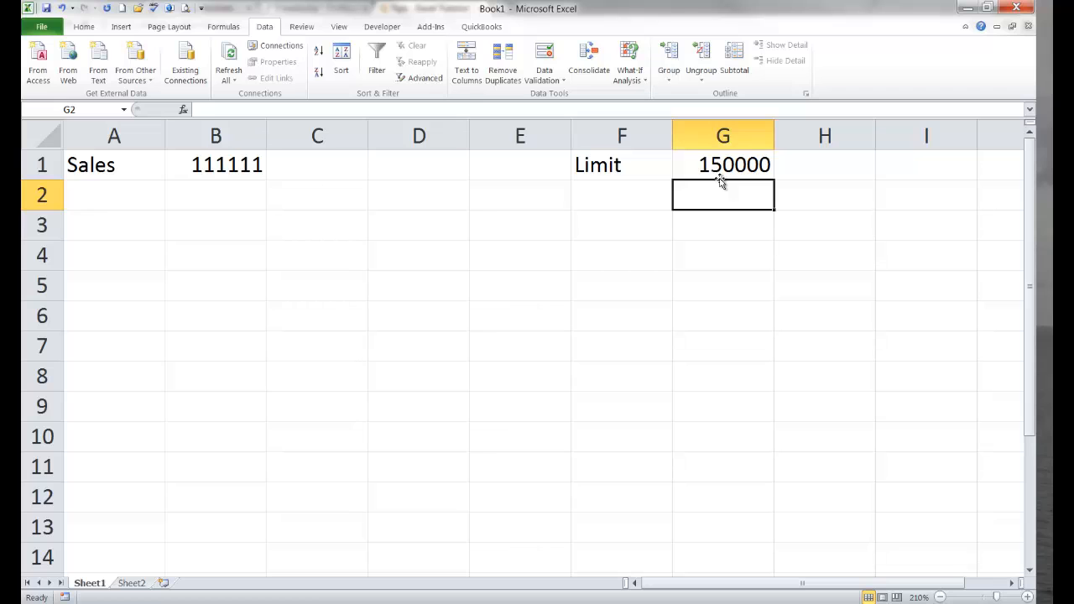
# Step: Enter 111111 in the sales cell B1 again to test it against the raised limit
pyautogui.click(257, 165)
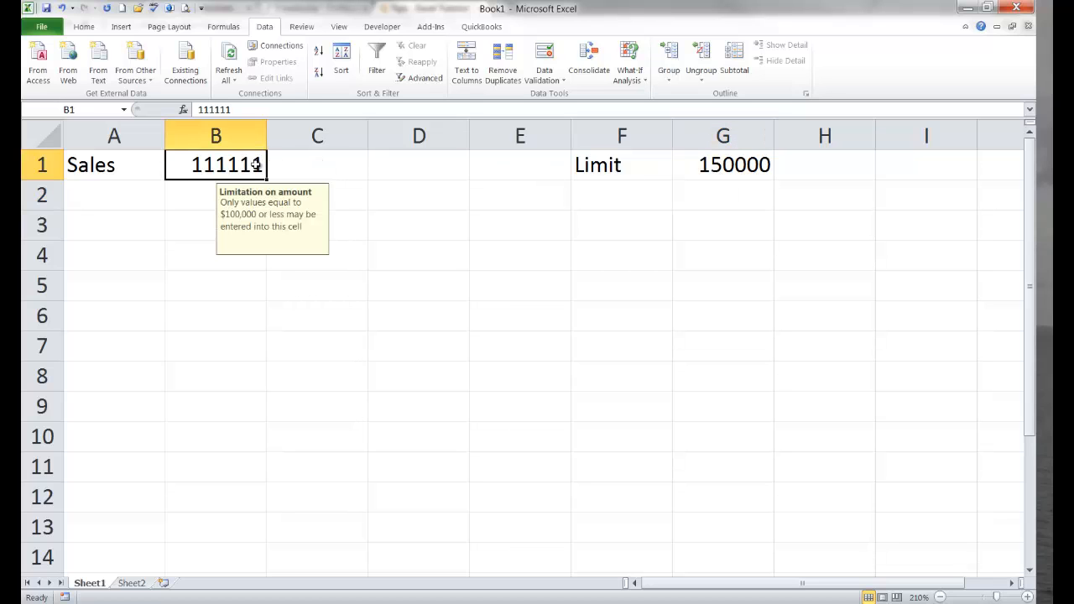
pyautogui.write('111111')
pyautogui.press('Return')
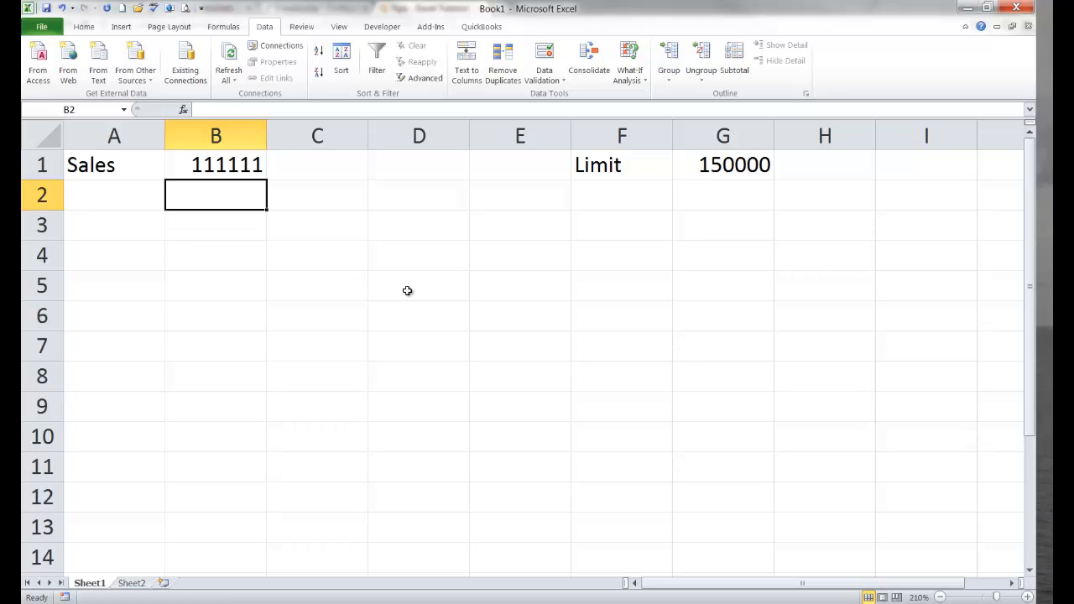
# Step: Try to enter 1666666 in cell B1, above the limit, and cancel the entry
pyautogui.press('Up')
pyautogui.write('1666666')
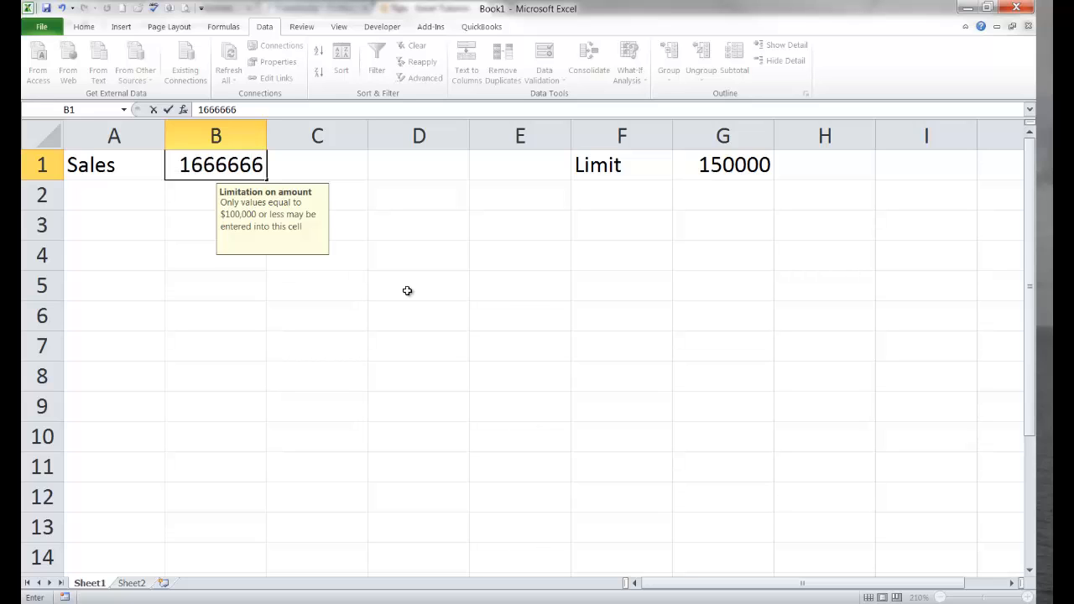
pyautogui.press('Return')
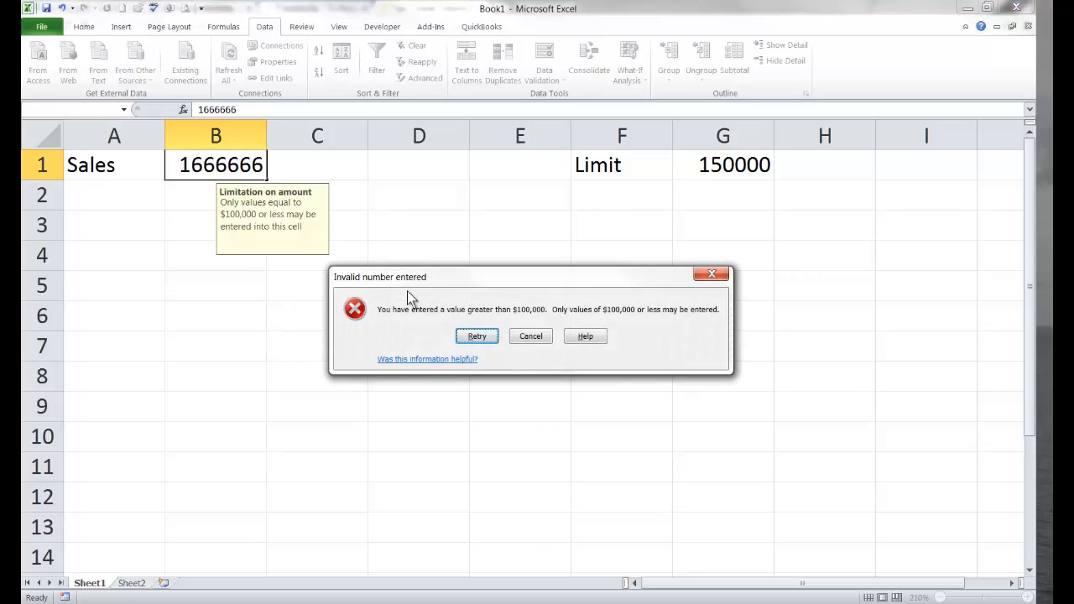
pyautogui.click(531, 336)
# Step: On Sheet2, restrict cell B1 with List validation using the source "Twin, Double, Queen, King"
pyautogui.click(135, 584)
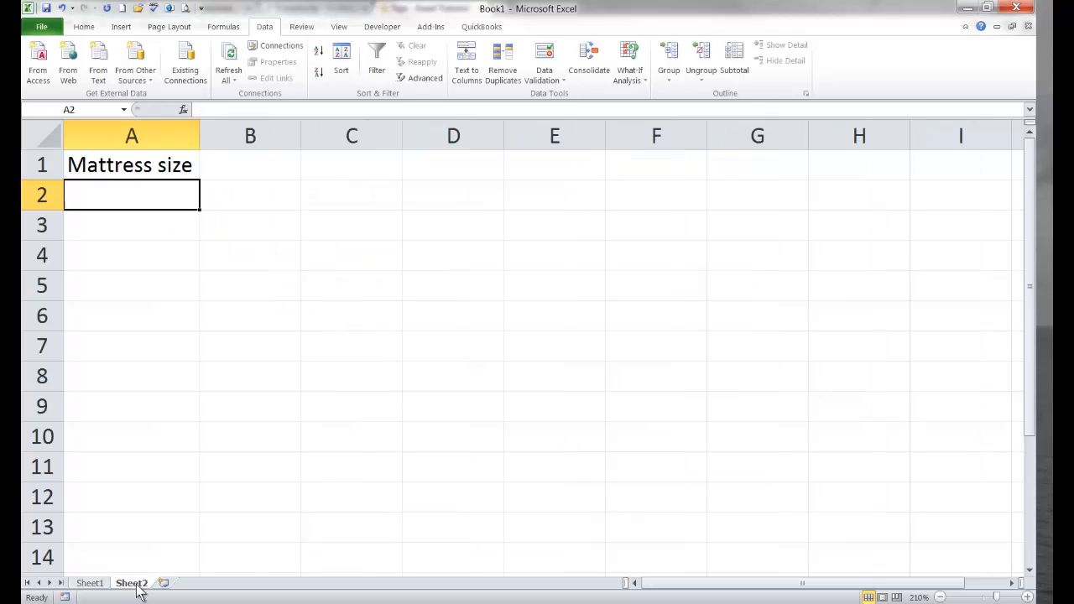
pyautogui.click(266, 170)
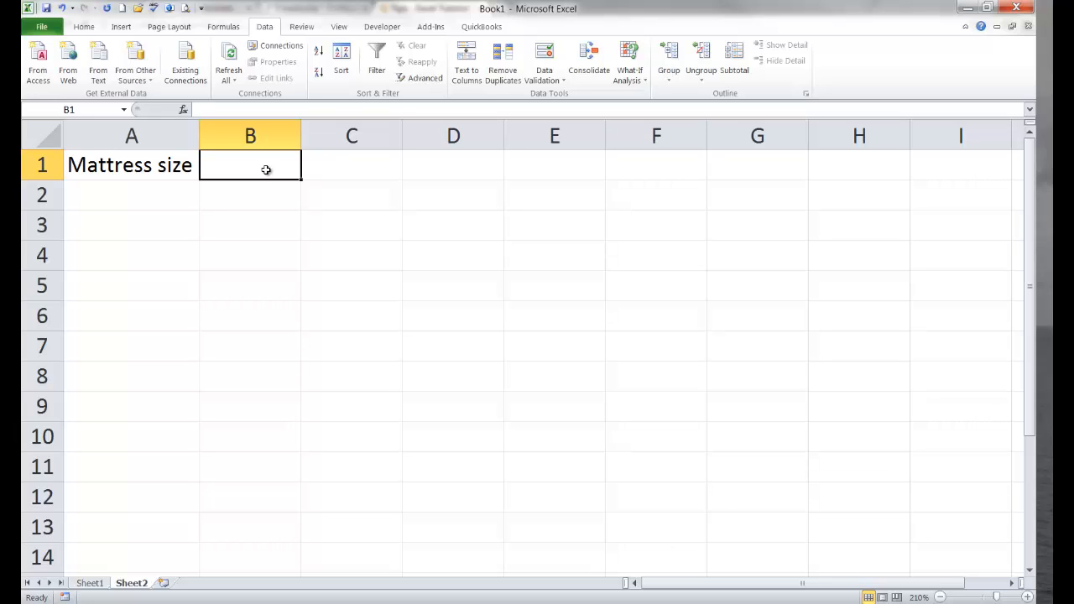
pyautogui.click(544, 70)
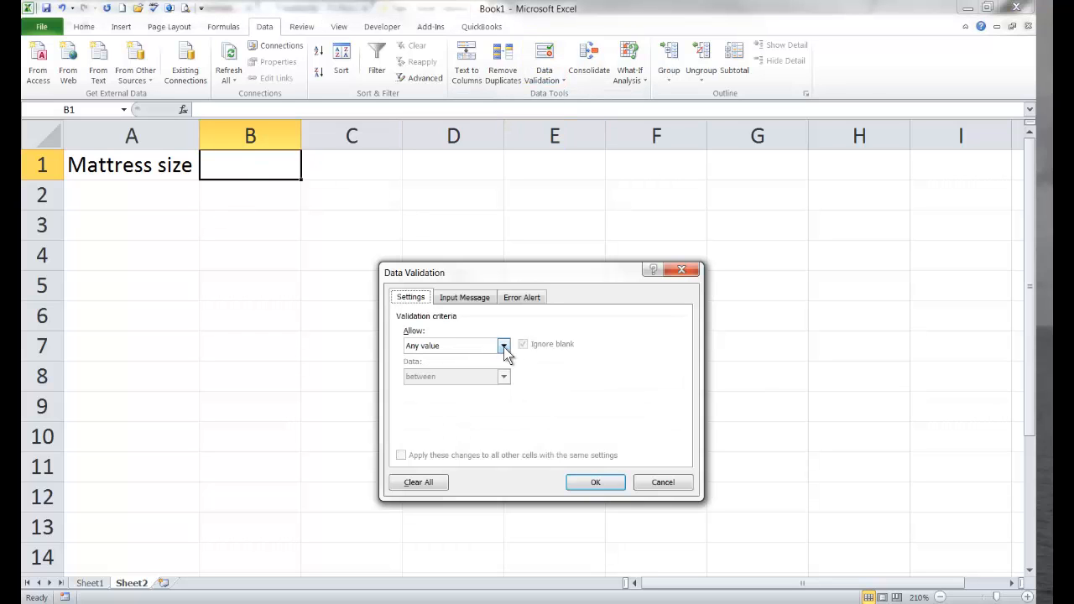
pyautogui.click(503, 346)
pyautogui.click(446, 384)
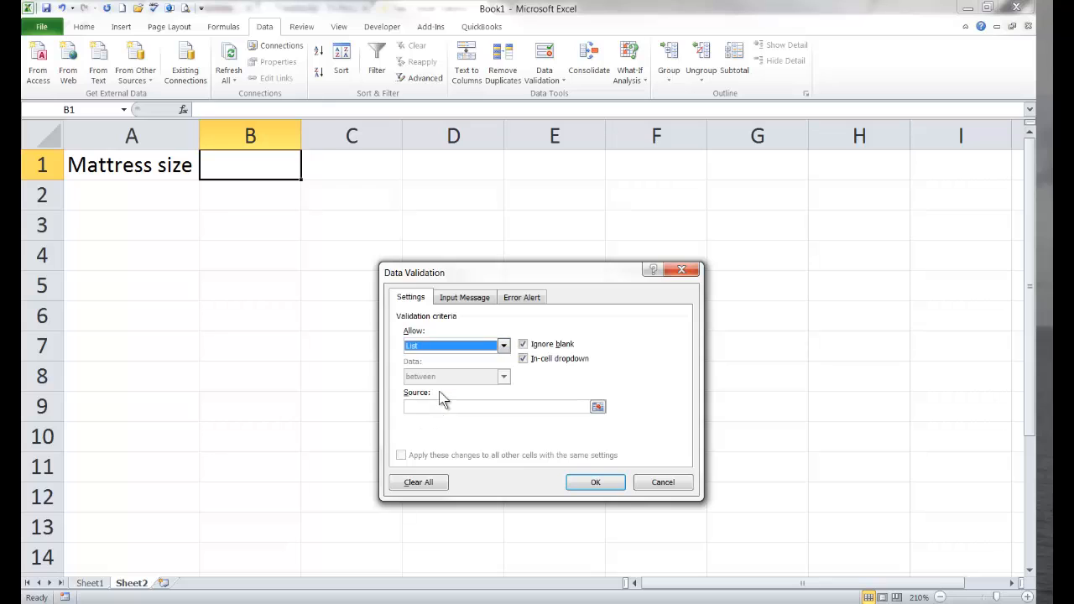
pyautogui.click(426, 407)
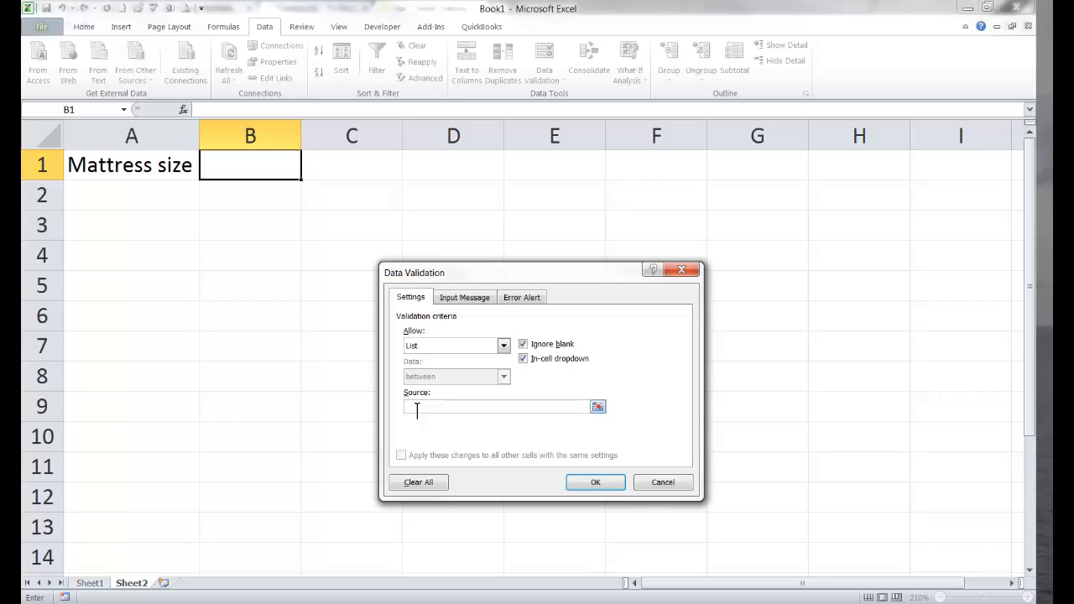
pyautogui.write('Twin, Double, Queen, King')
pyautogui.click(590, 484)
# Step: Test the mattress size list in cell B1 by choosing Double and switching the choice to Queen
pyautogui.click(253, 223)
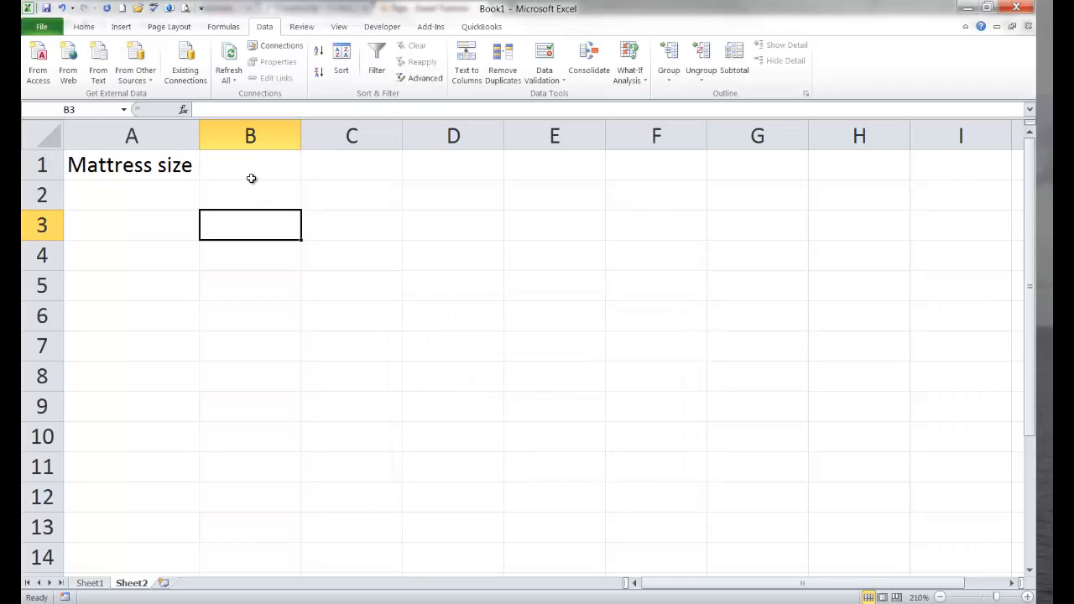
pyautogui.click(241, 161)
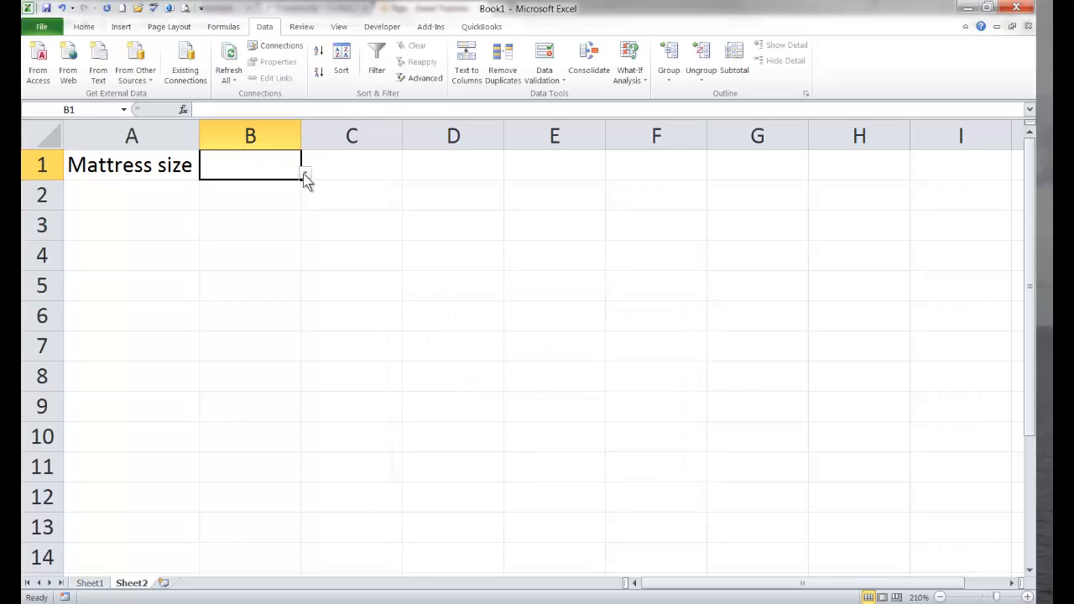
pyautogui.click(305, 173)
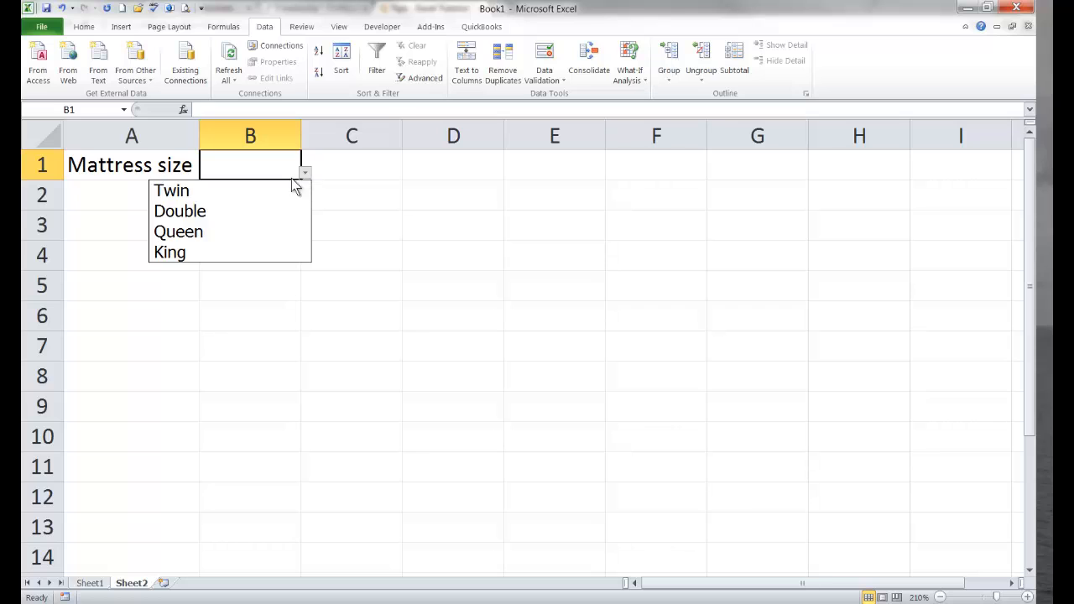
pyautogui.click(195, 213)
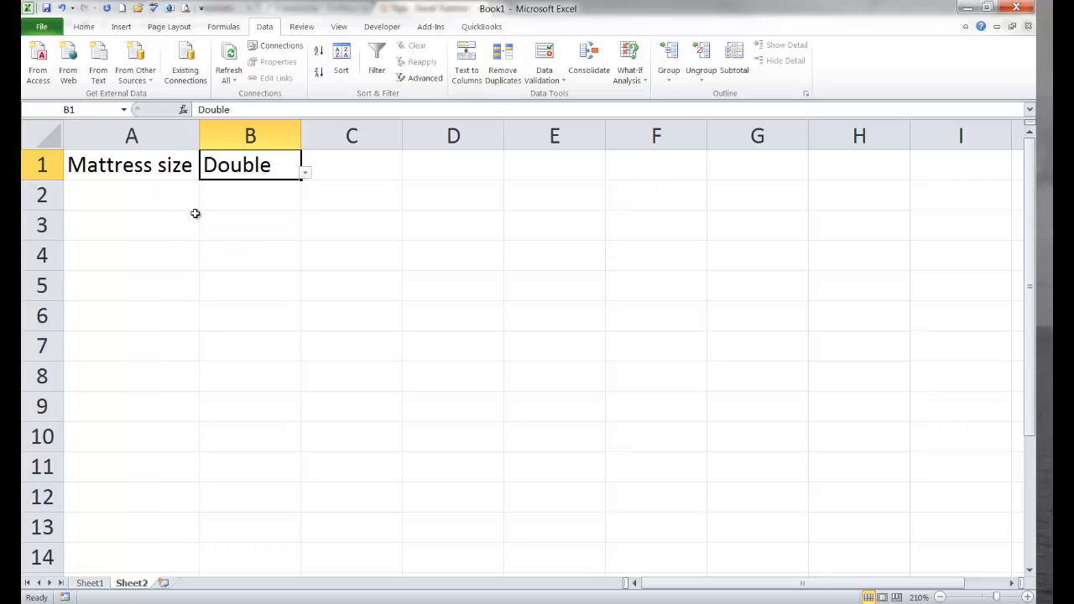
pyautogui.click(304, 175)
pyautogui.click(249, 232)
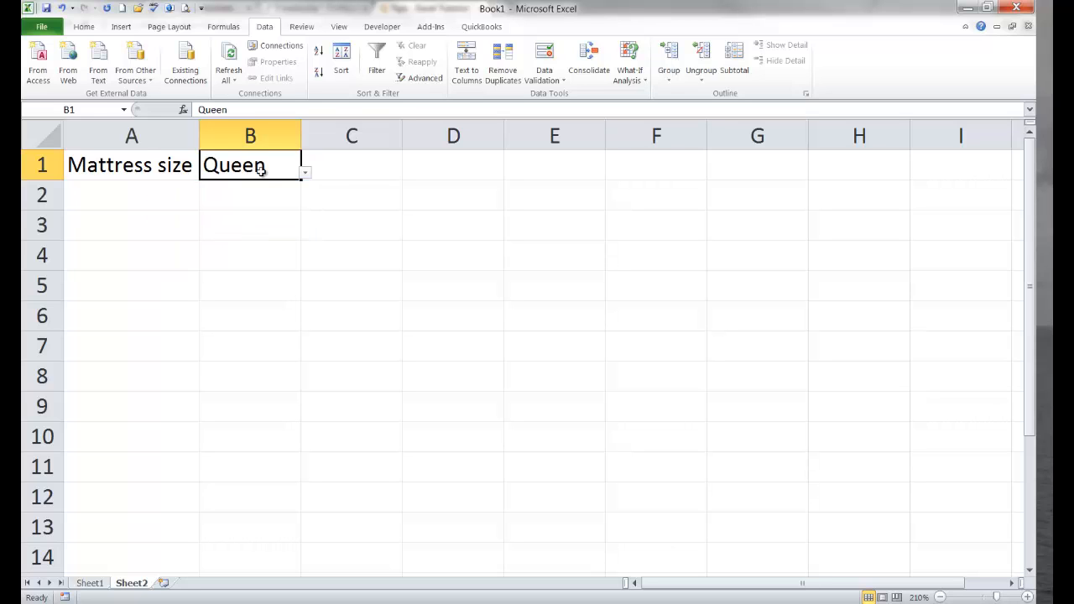
# Step: Try to enter "asdfasfasd" in the mattress size cell B1 and cancel the entry
pyautogui.write('asdfasfasd')
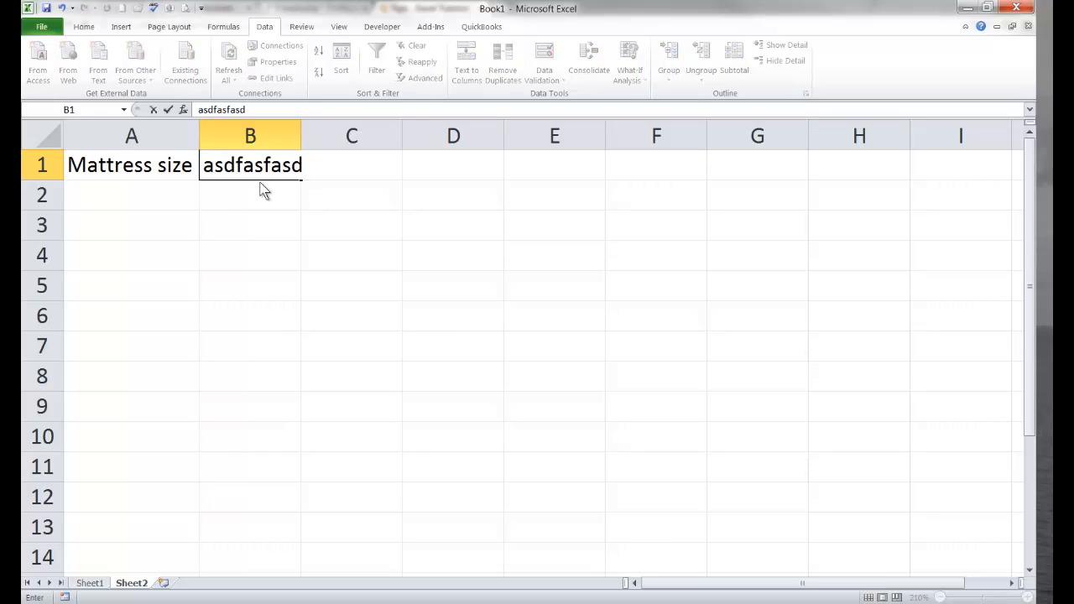
pyautogui.press('Return')
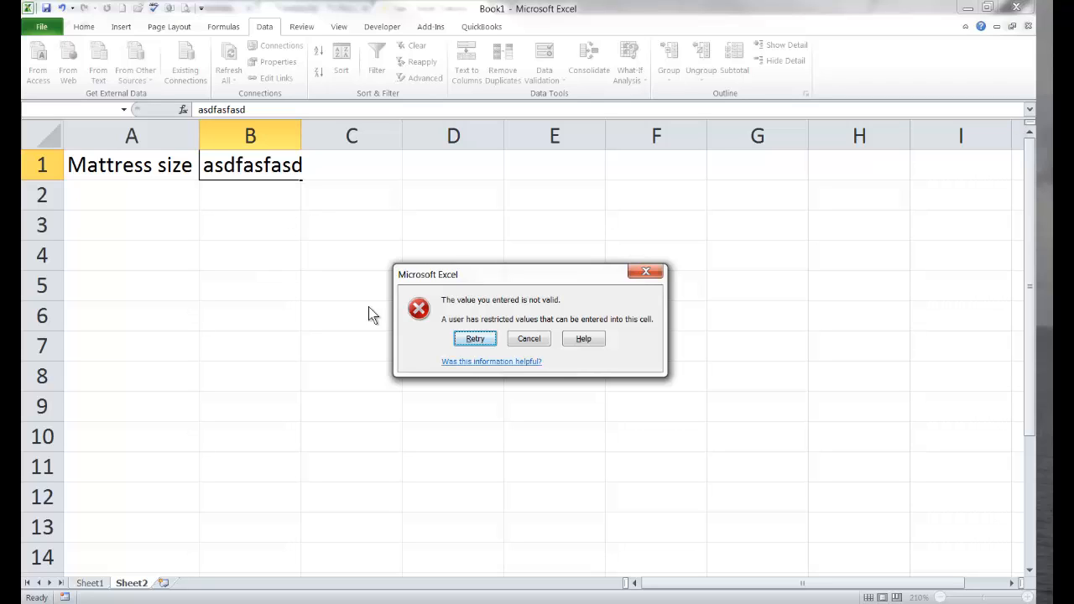
pyautogui.click(529, 338)
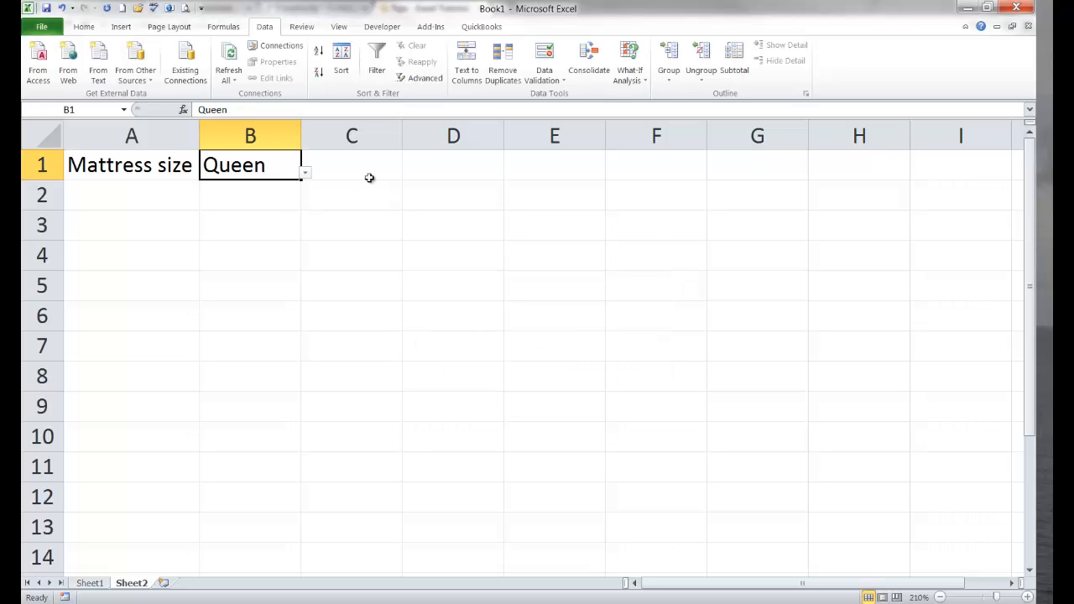
# Step: Give cell B1 an input message titled "Mattress size" reading "Please select the appropriate mattress size from the drop-down list"
pyautogui.click(545, 52)
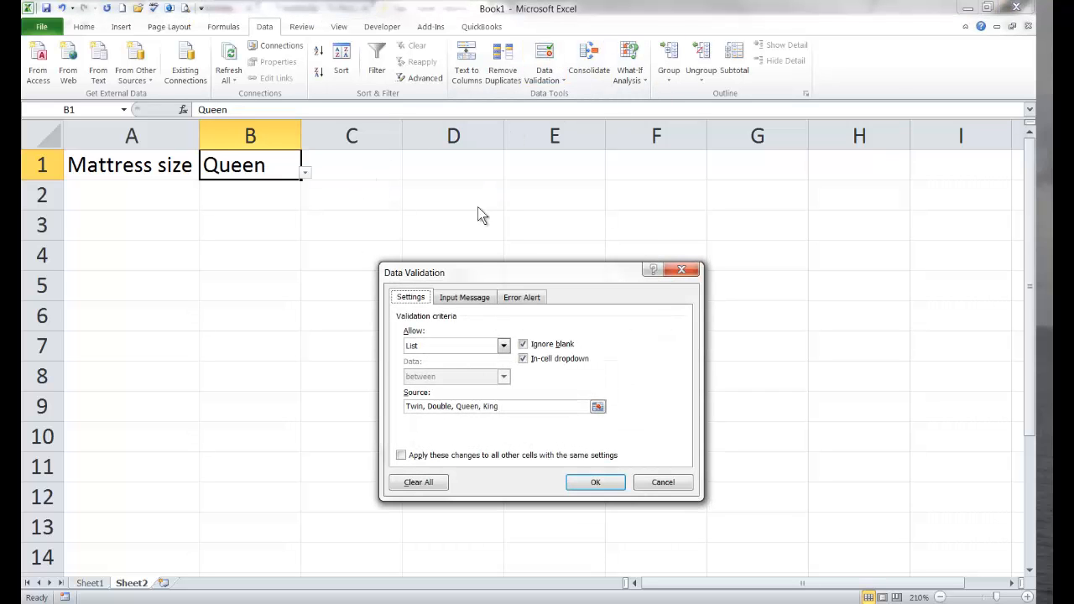
pyautogui.click(464, 297)
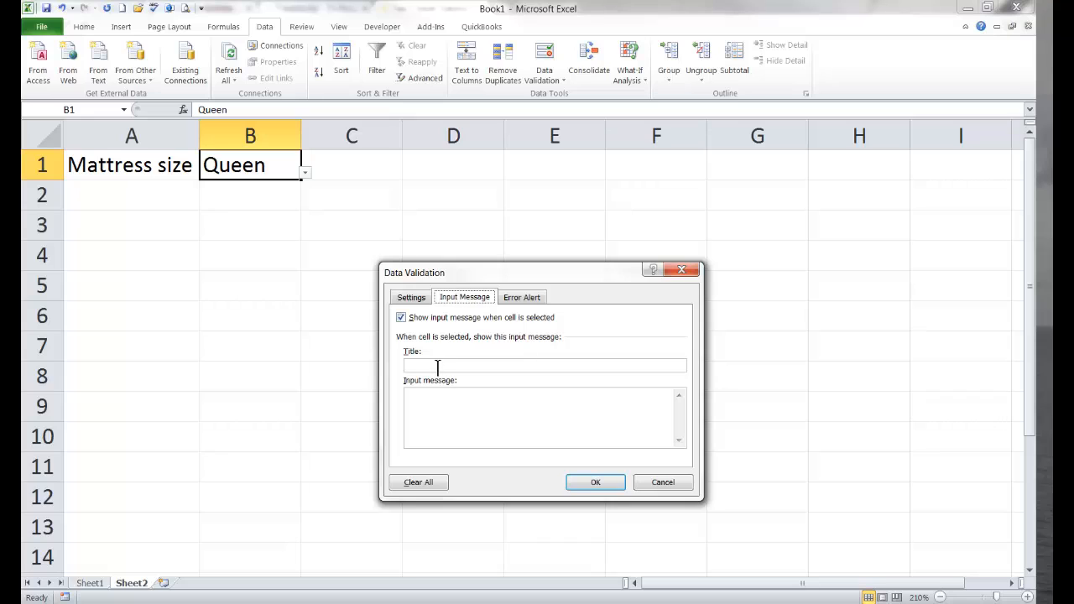
pyautogui.write('Mattress size')
pyautogui.press('Tab')
pyautogui.write('Please select the appropriate mat')
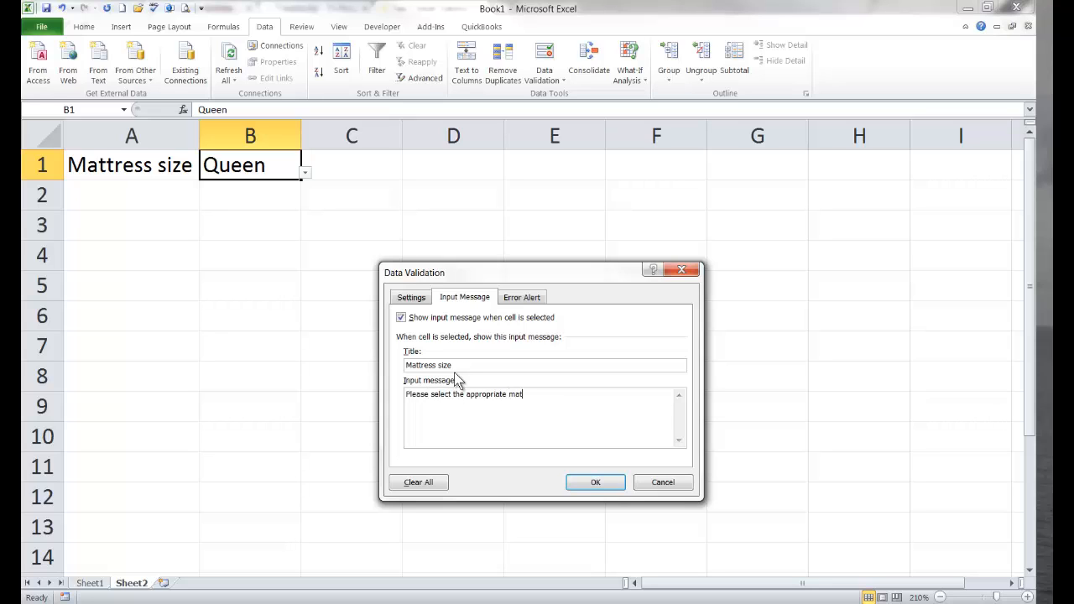
pyautogui.write('tress size from the drop-down list')
pyautogui.click(595, 482)
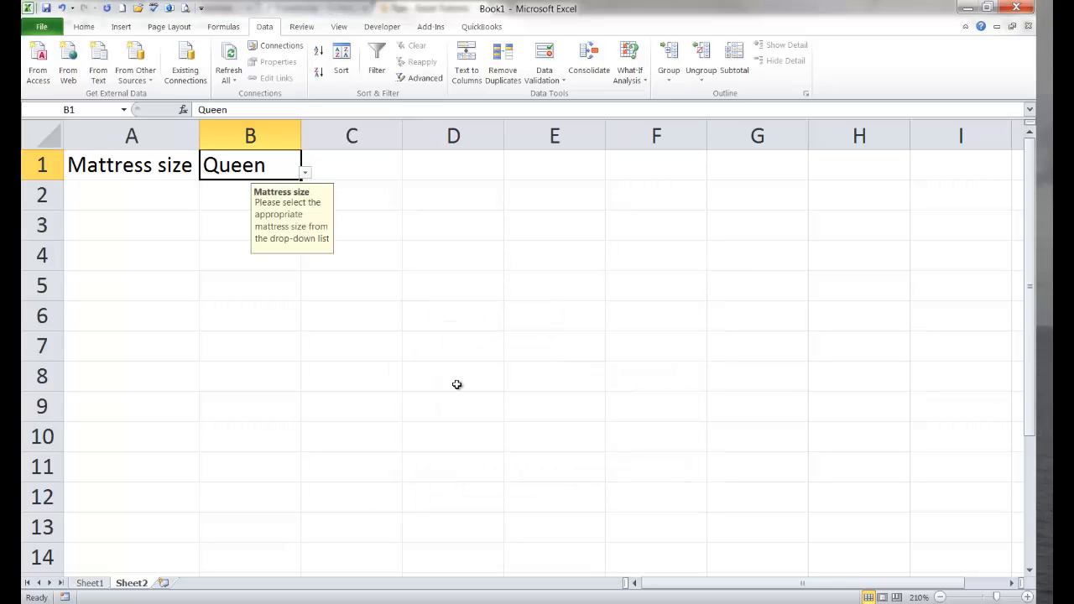
# Step: Reselect cell B1, try to enter 32321321 as the mattress size, and cancel the entry
pyautogui.click(427, 339)
pyautogui.click(242, 165)
pyautogui.write('32321321')
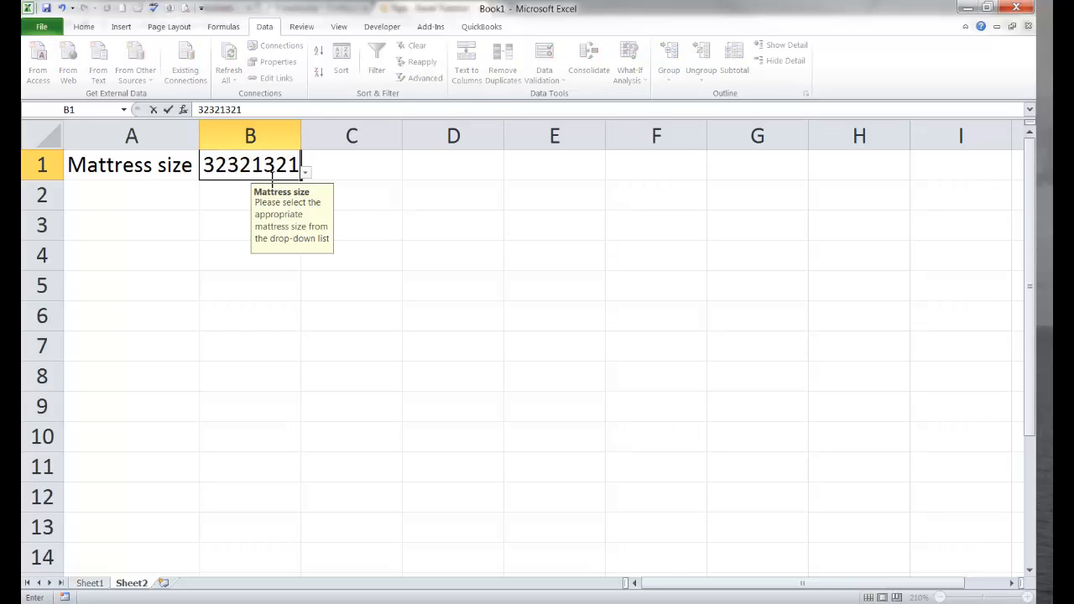
pyautogui.press('Return')
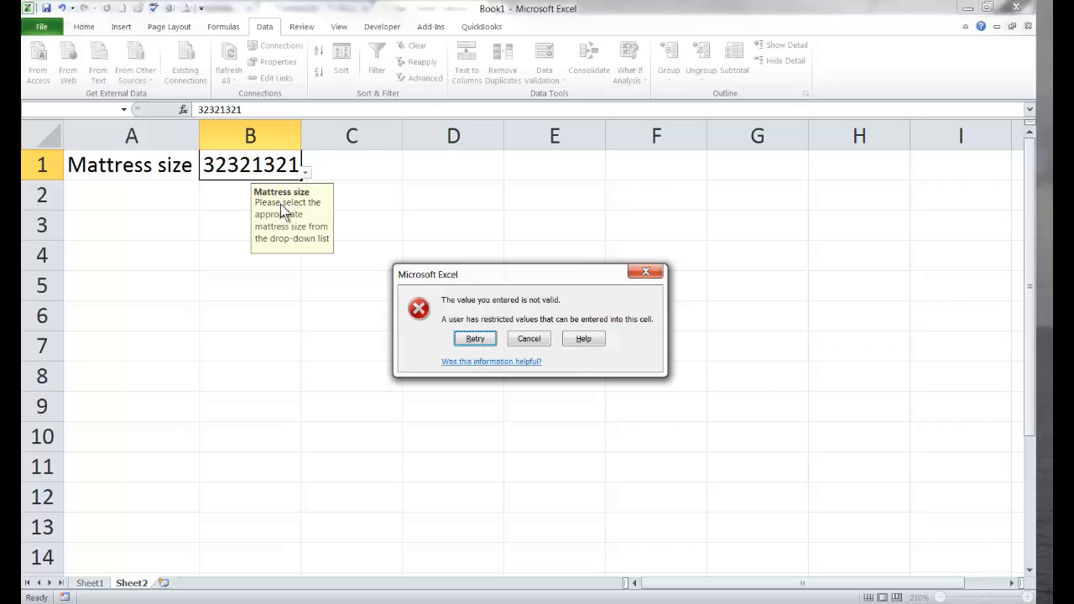
pyautogui.click(529, 338)
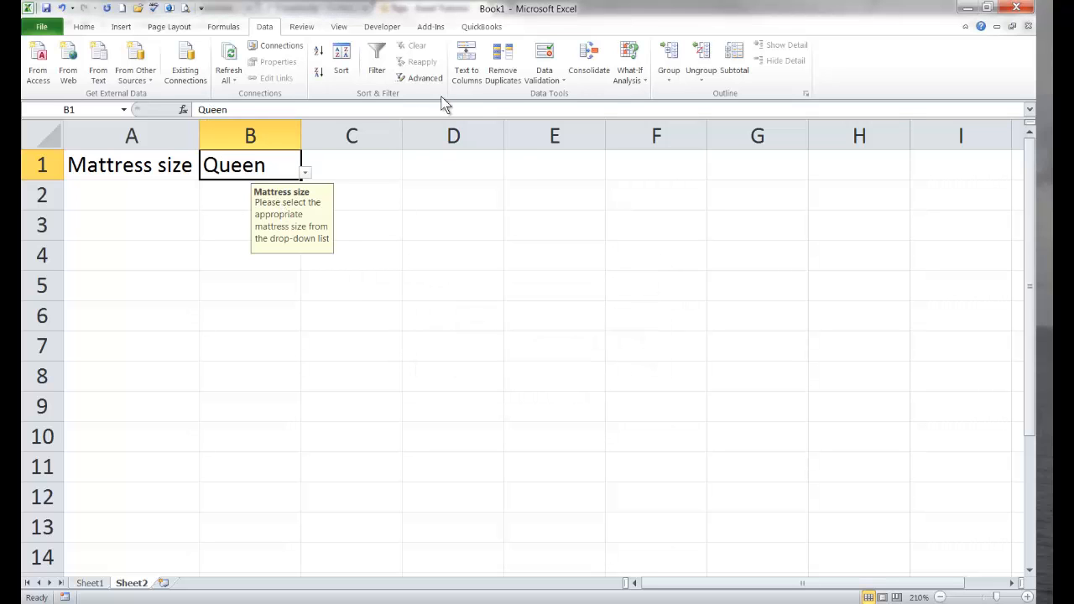
# Step: Set the title of cell B1's validation error alert to "Invalid data"
pyautogui.click(548, 58)
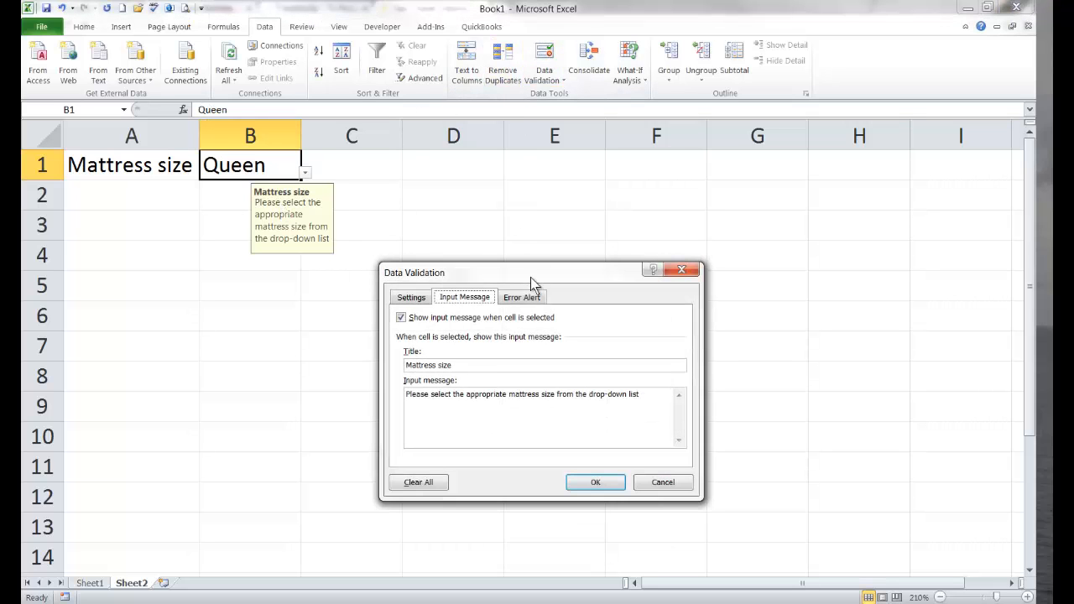
pyautogui.click(522, 298)
pyautogui.click(550, 366)
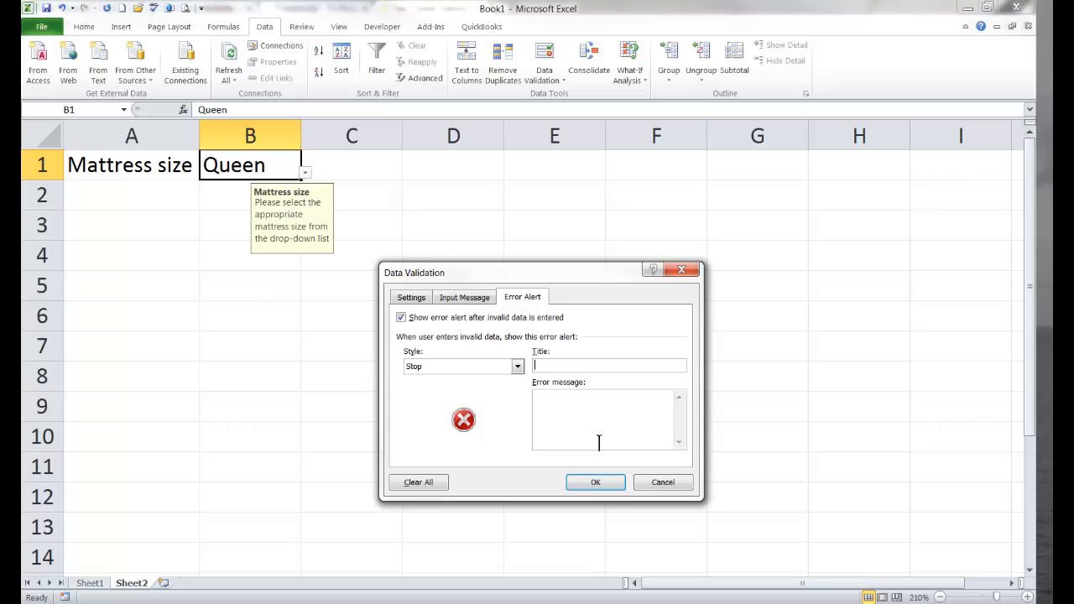
pyautogui.write('Invalid')
pyautogui.write(' data')
# Step: Apply error message "You have selected a mattress size other than the ones given in the drop-down list. Please limit your selection to those in the drop-down list."
pyautogui.write('You have select')
pyautogui.write('ed')
pyautogui.write(' a mattress siz')
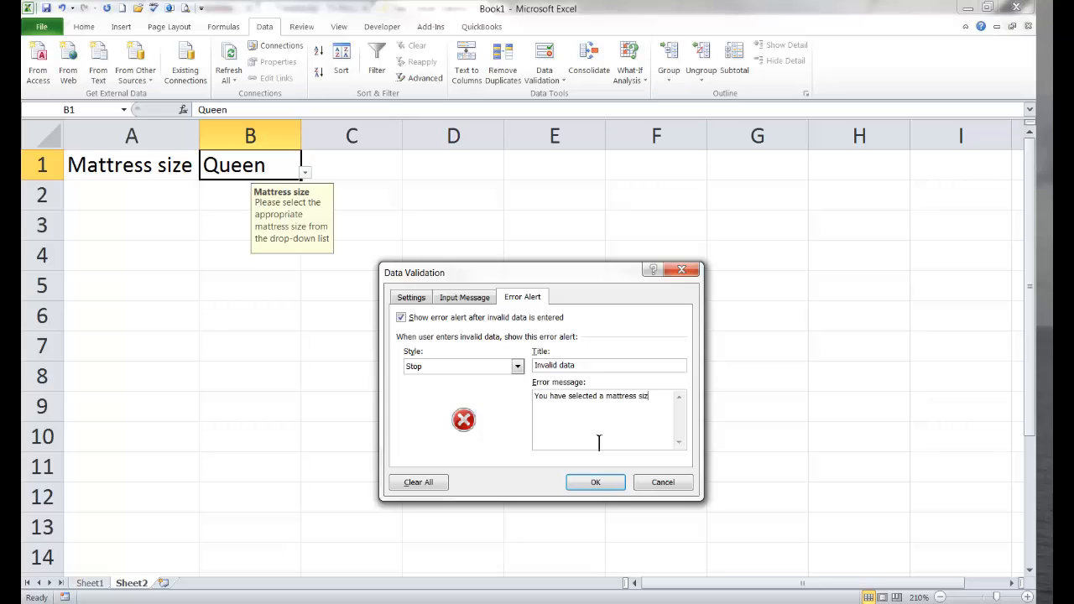
pyautogui.write('e other then the ones given in the drop-d')
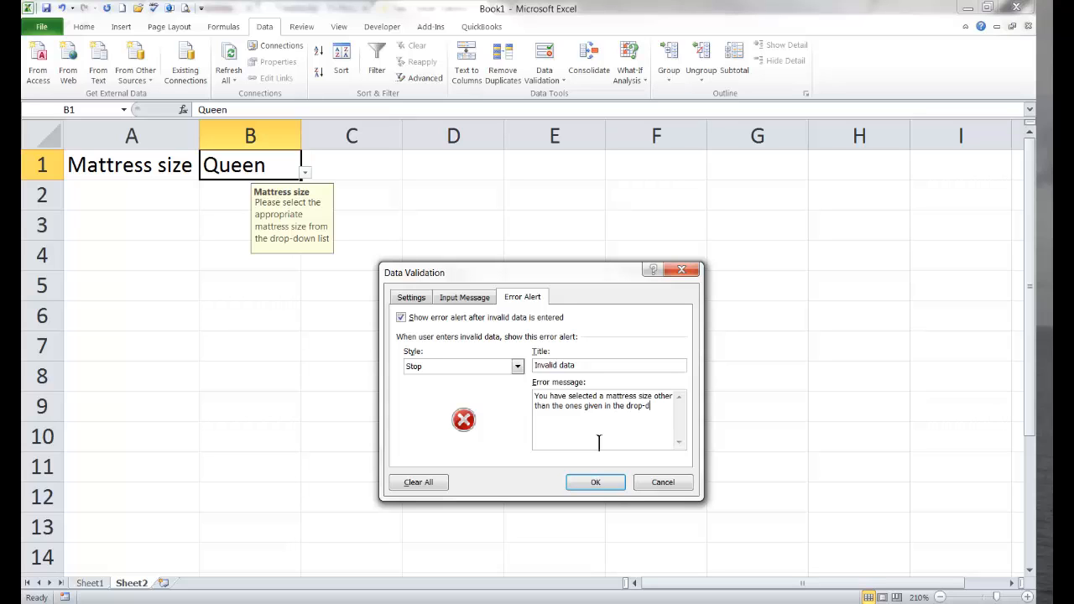
pyautogui.write('own list. Please limit your select ion t')
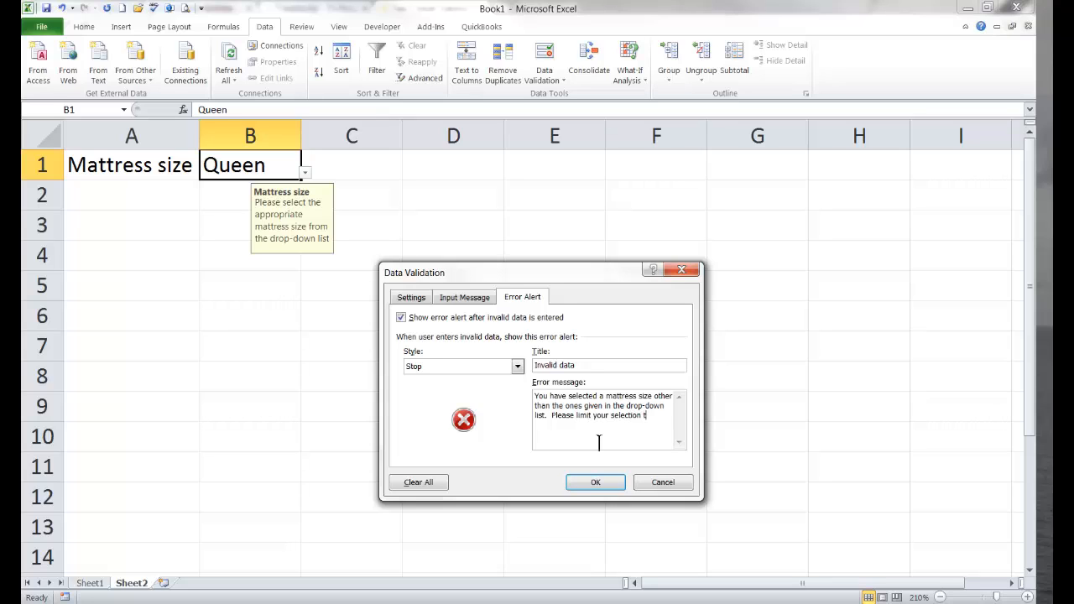
pyautogui.write('o those in the drop-')
pyautogui.write('down list.')
pyautogui.click(417, 300)
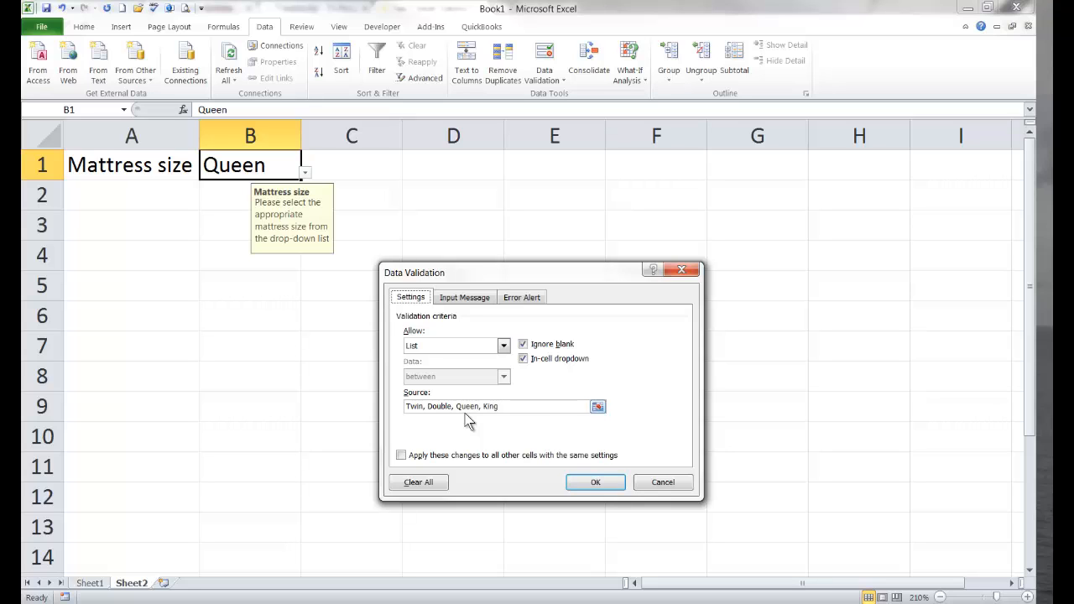
pyautogui.click(592, 482)
# Step: Reselect the mattress size cell B1 and choose Twin from its list
pyautogui.click(361, 404)
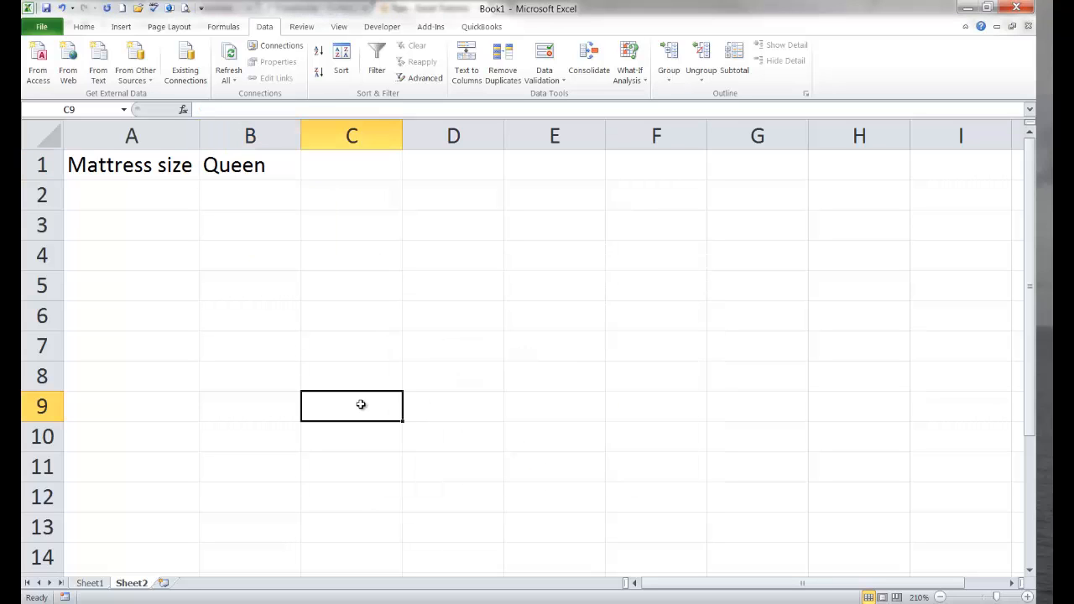
pyautogui.click(236, 163)
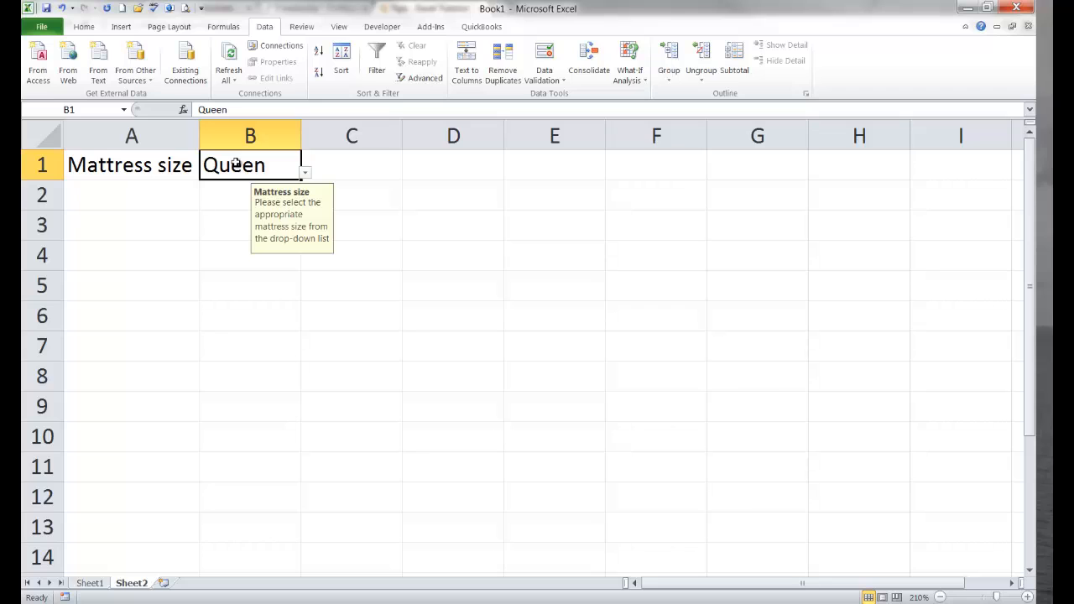
pyautogui.click(305, 172)
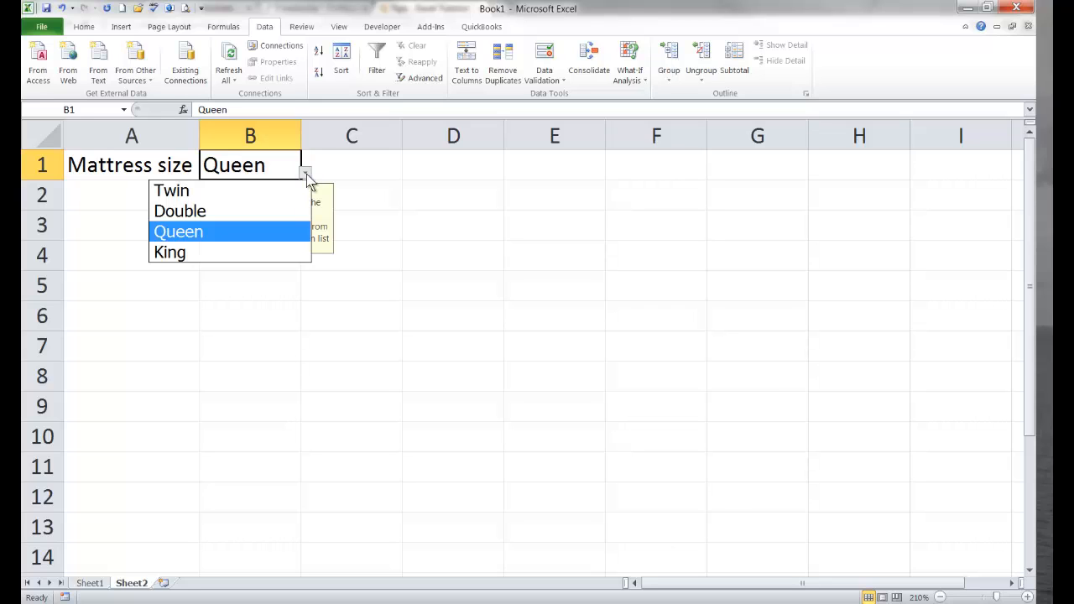
pyautogui.click(280, 191)
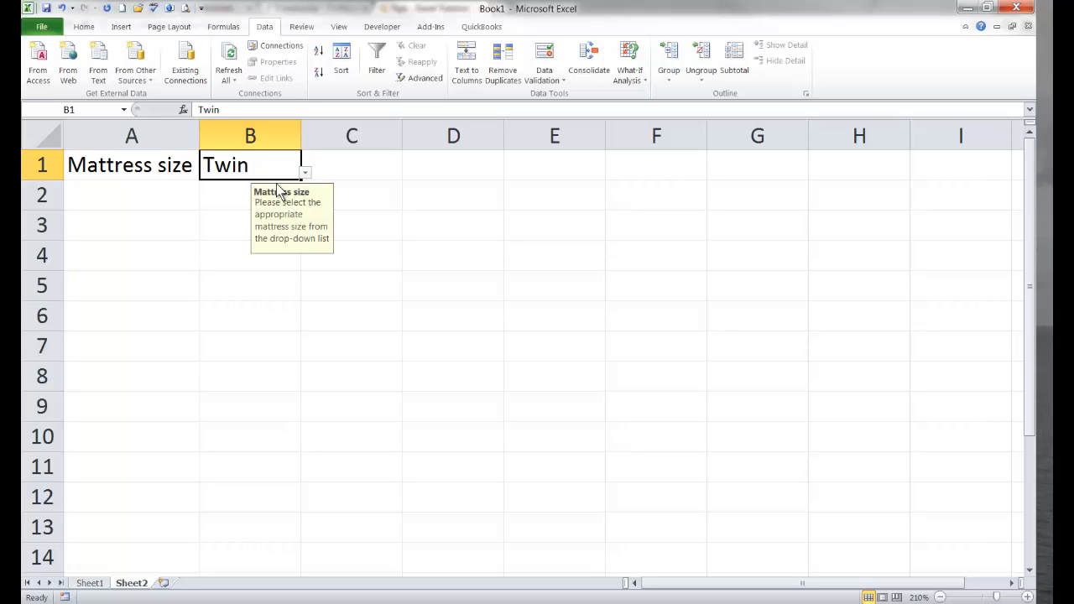
# Step: Try to enter "asdasdf" in cell B1 to test the custom error alert, and cancel the entry
pyautogui.write('asdasdf')
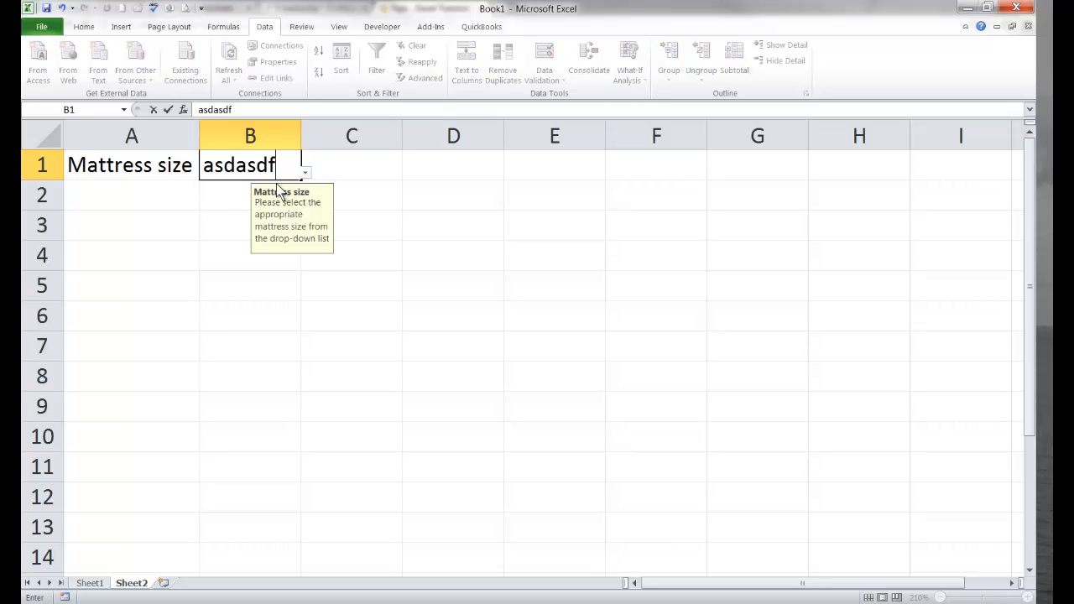
pyautogui.press('Return')
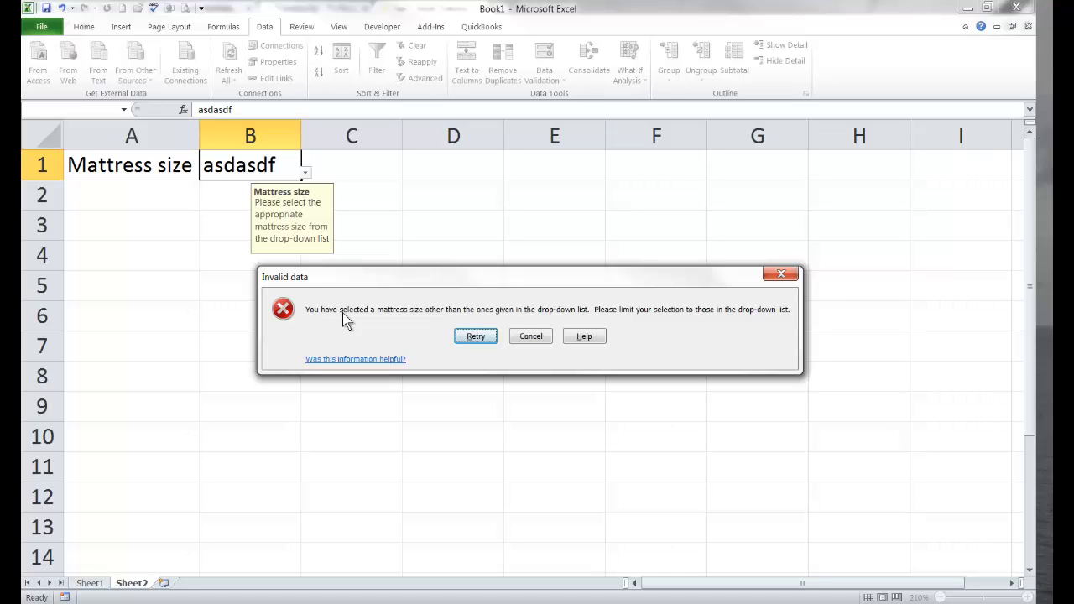
pyautogui.click(527, 337)
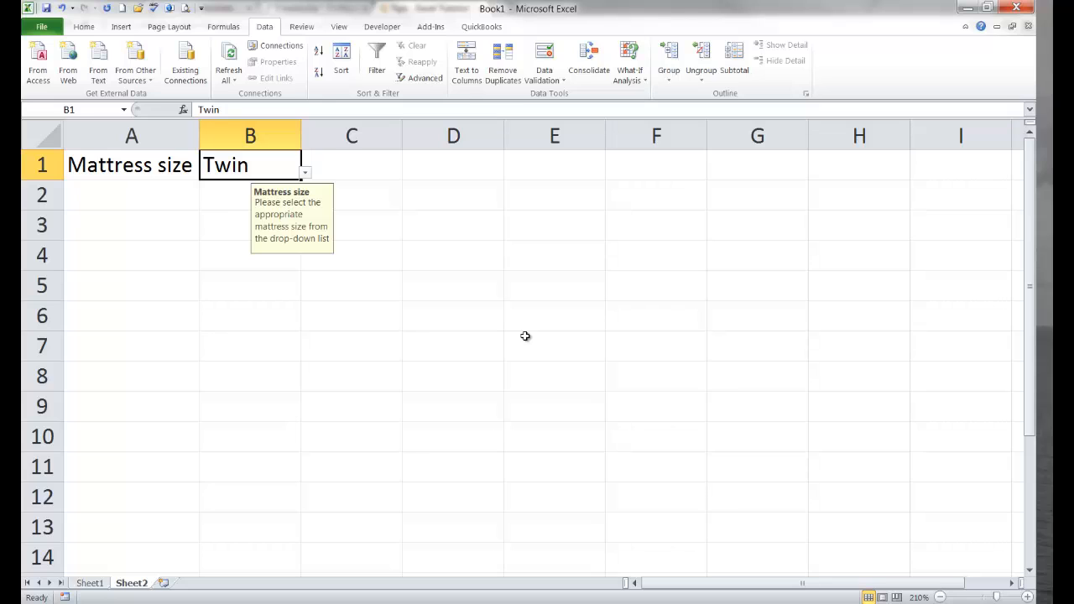